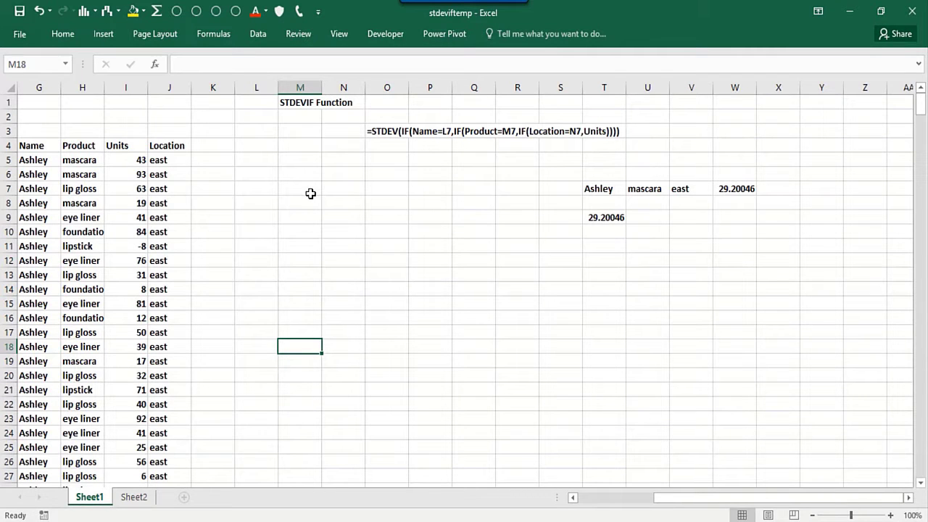
Examine the first record's name, product, units and location in row 5 of Sheet1.
left_click(36, 160)
left_click(76, 161)
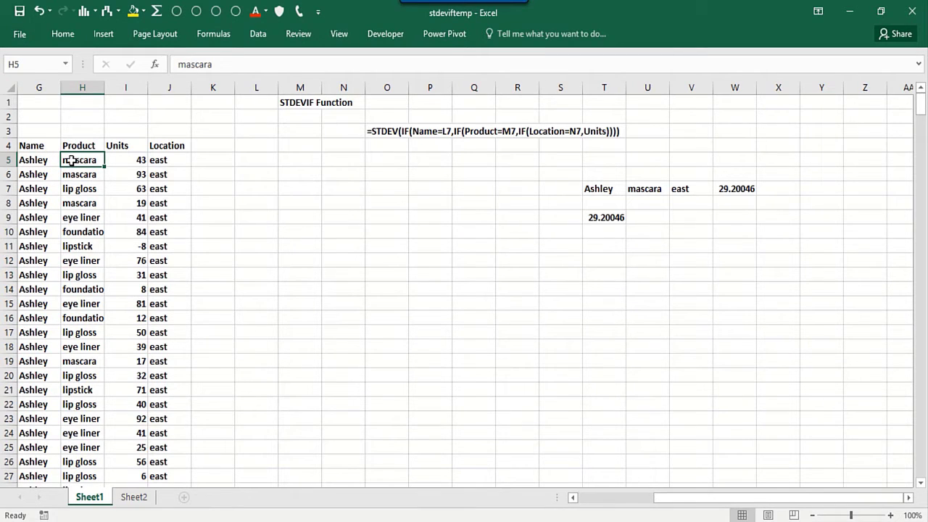
left_click(41, 160)
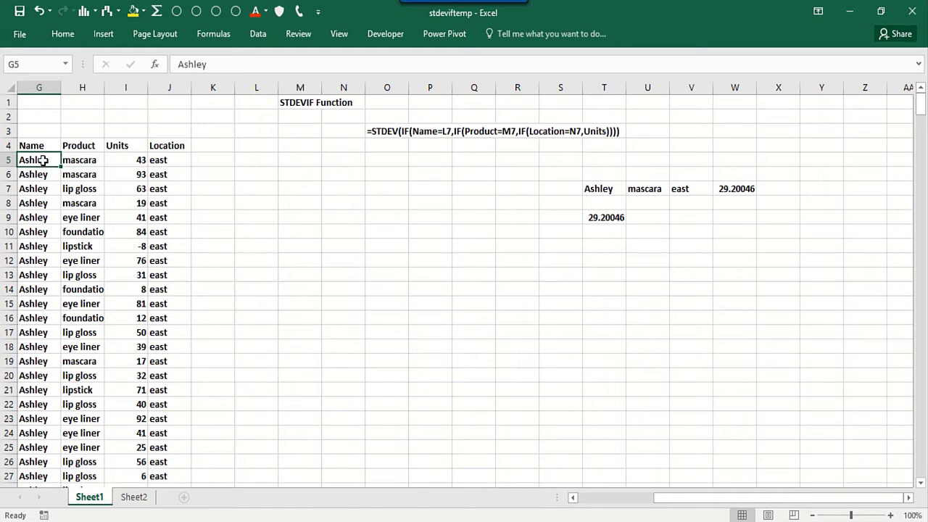
left_click(80, 161)
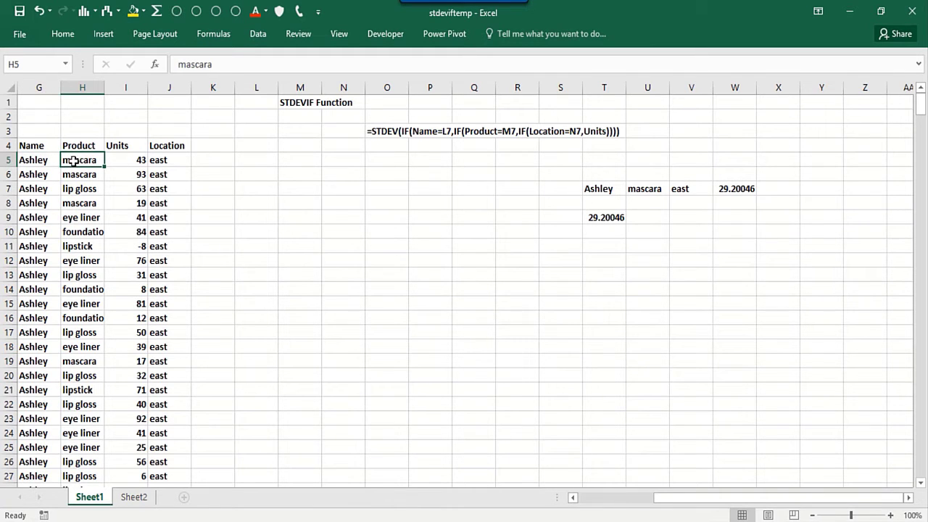
left_click(123, 163)
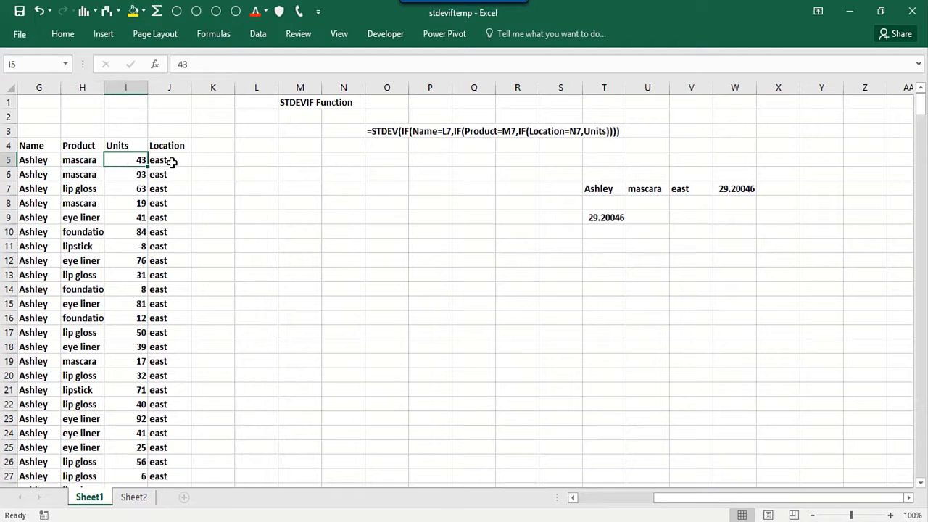
left_click(173, 162)
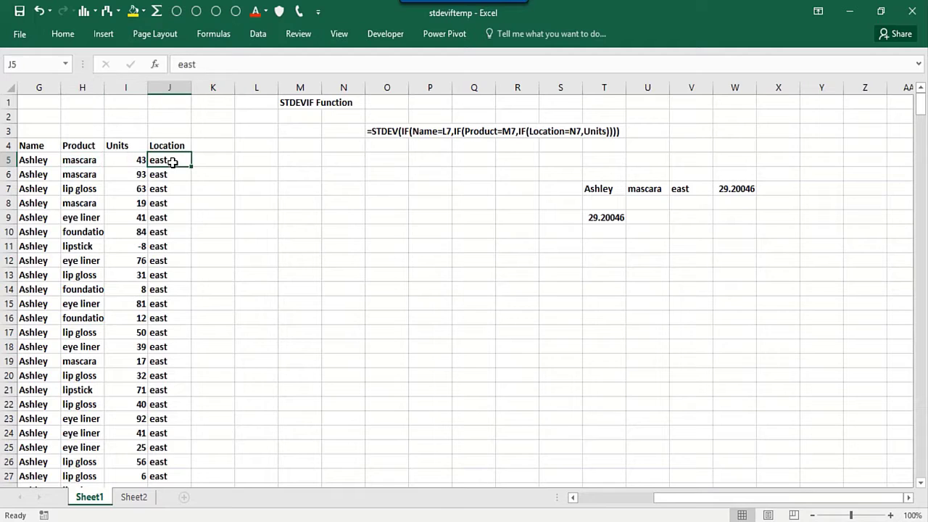
left_click(569, 251)
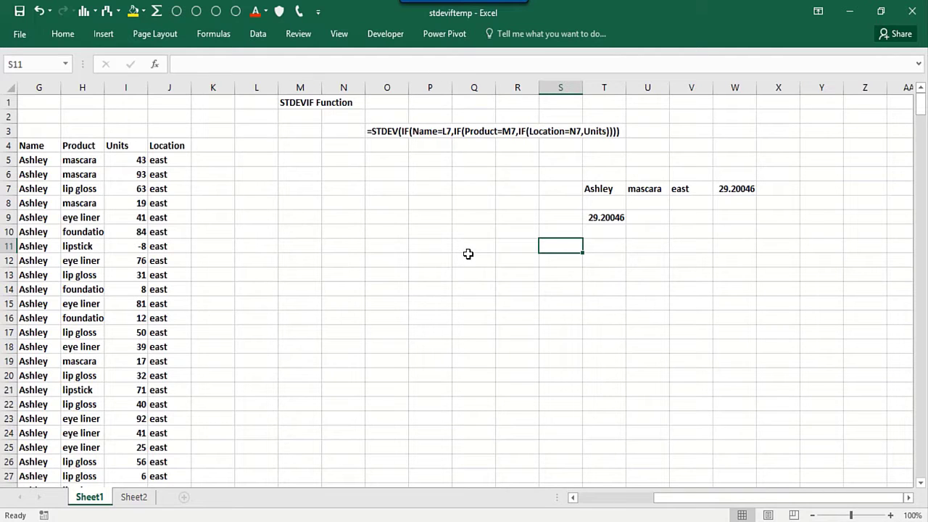
left_click(425, 215)
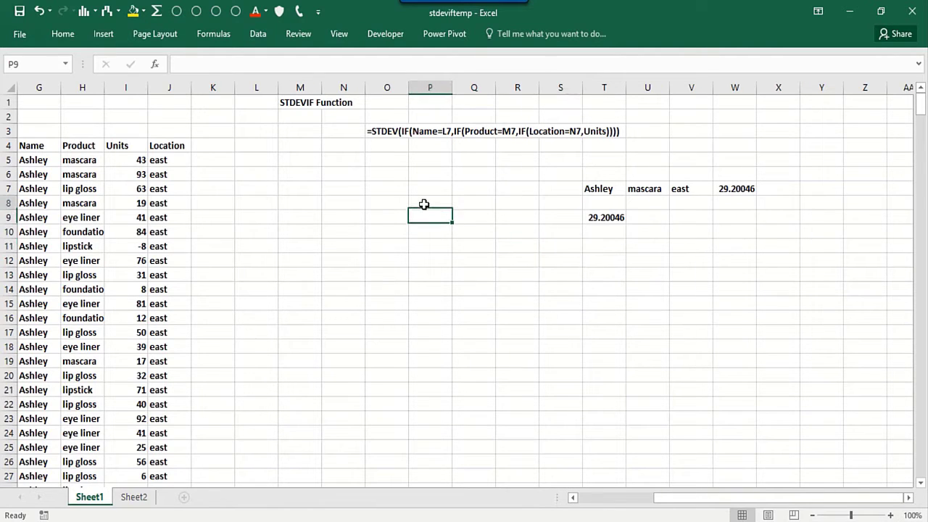
left_click(426, 205)
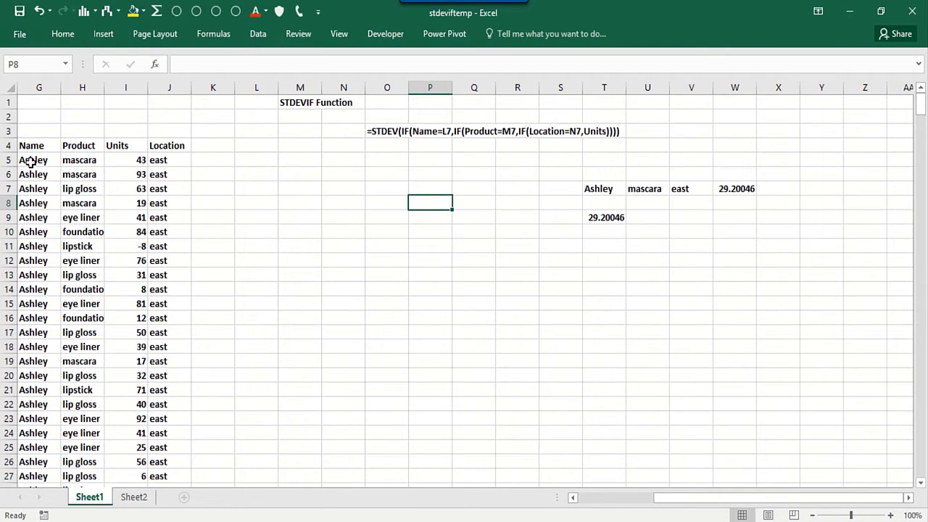
Create a copy of Sheet1 in the same workbook, placed before Sheet1.
left_click(133, 499)
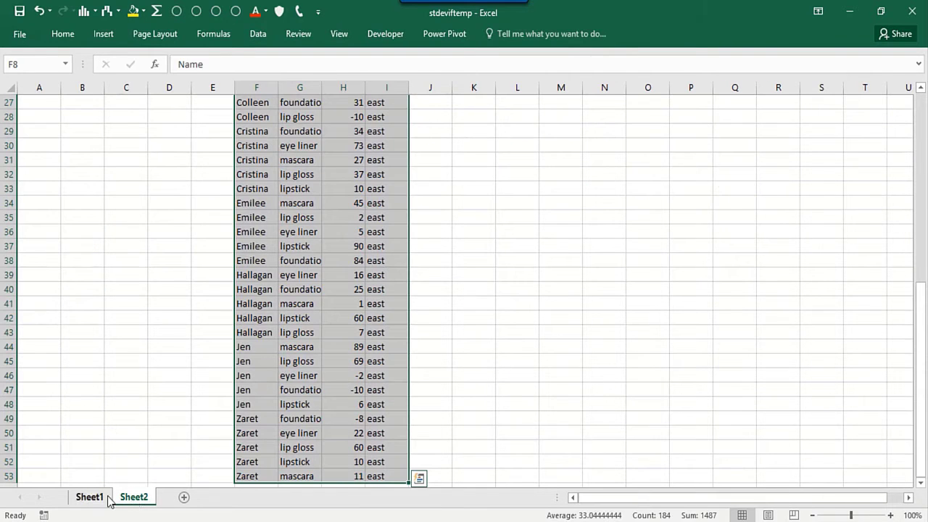
left_click(105, 500)
right_click(87, 500)
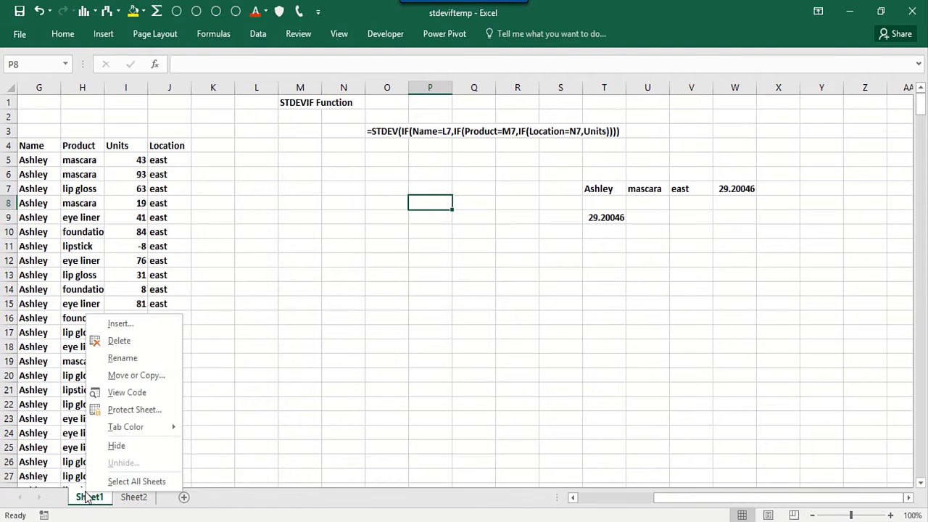
left_click(116, 377)
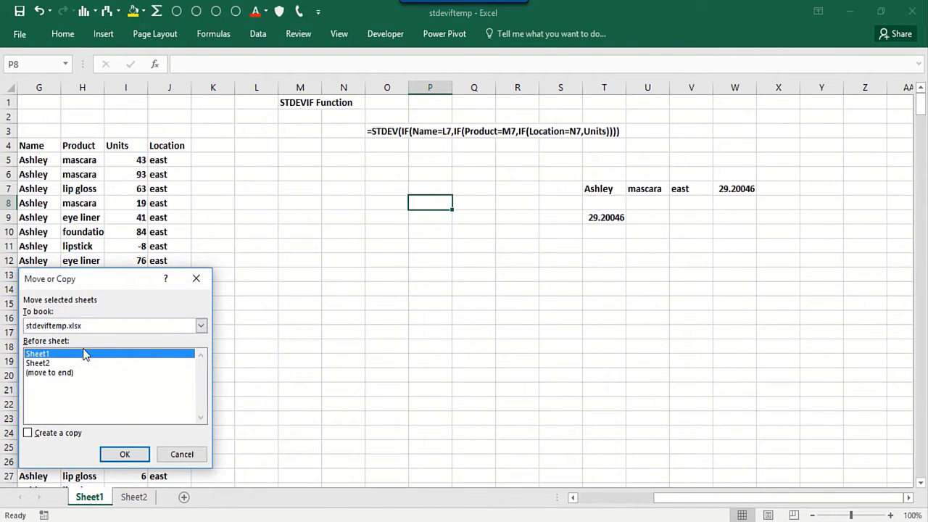
left_click(30, 433)
left_click(113, 459)
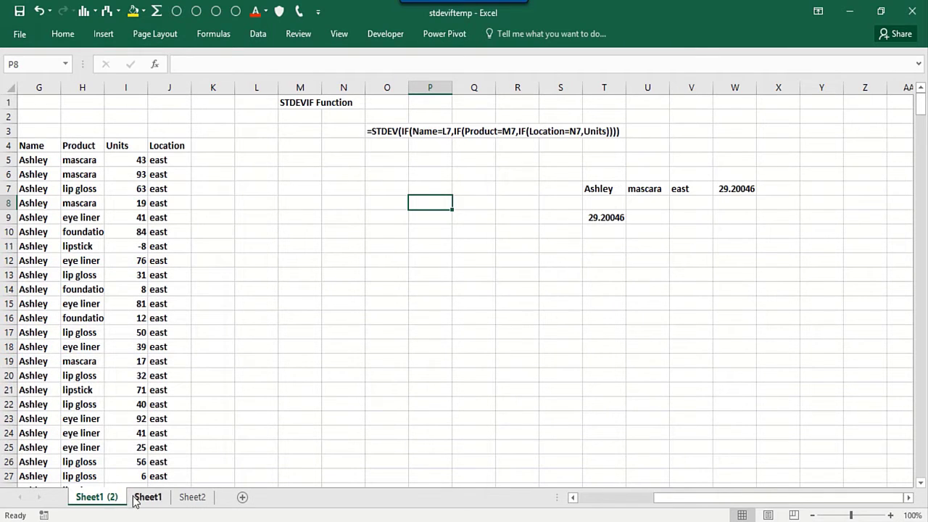
Rename the copied sheet as "unique combinations".
left_click(134, 499)
left_click(98, 499)
left_click(29, 148)
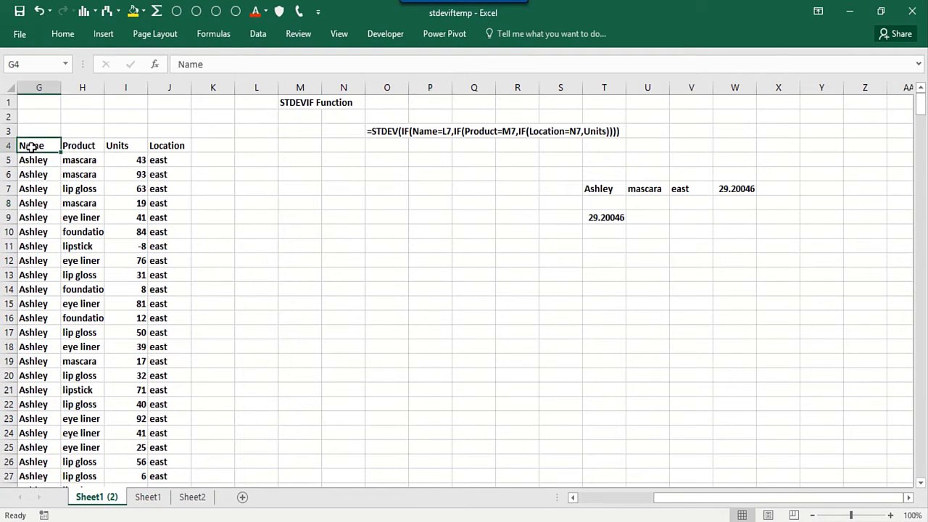
double_click(92, 497)
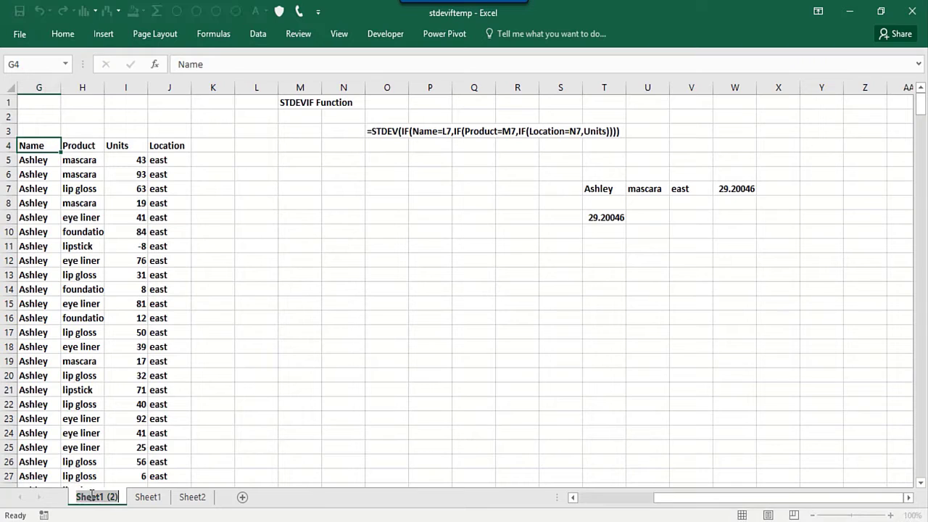
type("un")
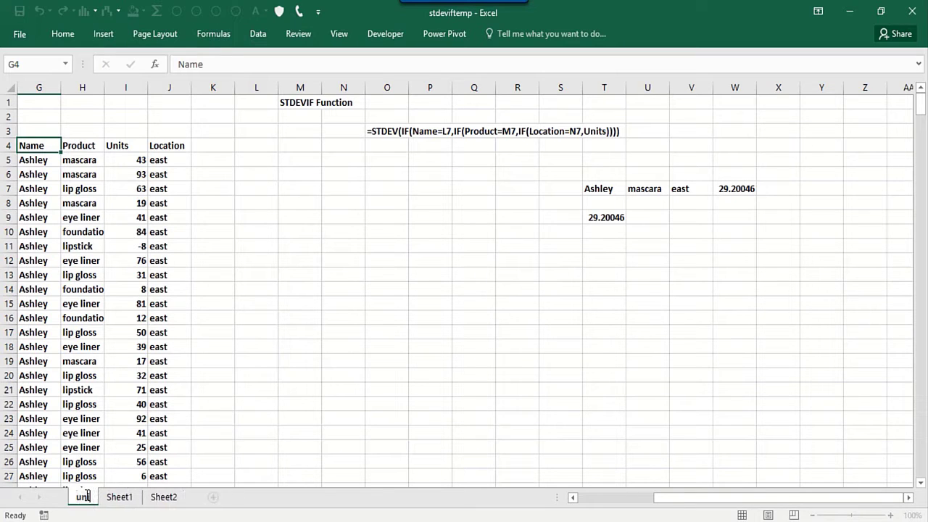
type("ique combinations")
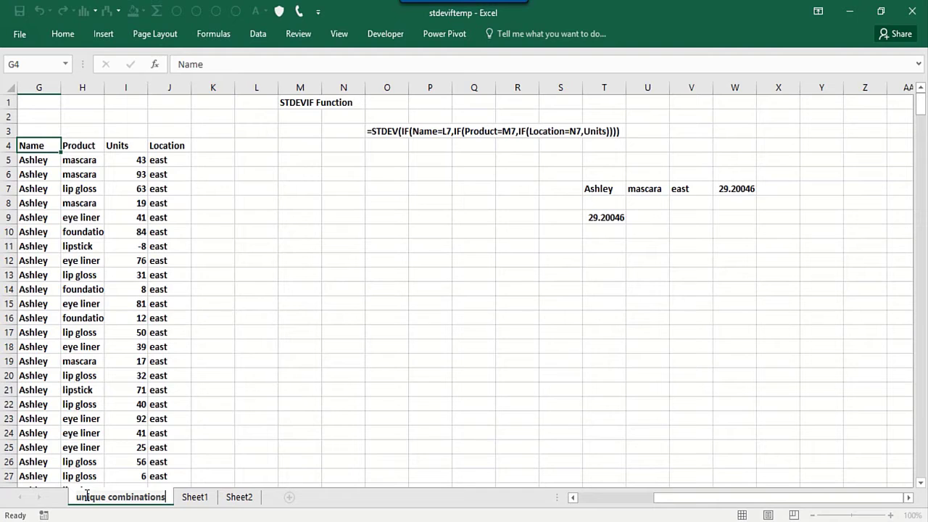
key("Return")
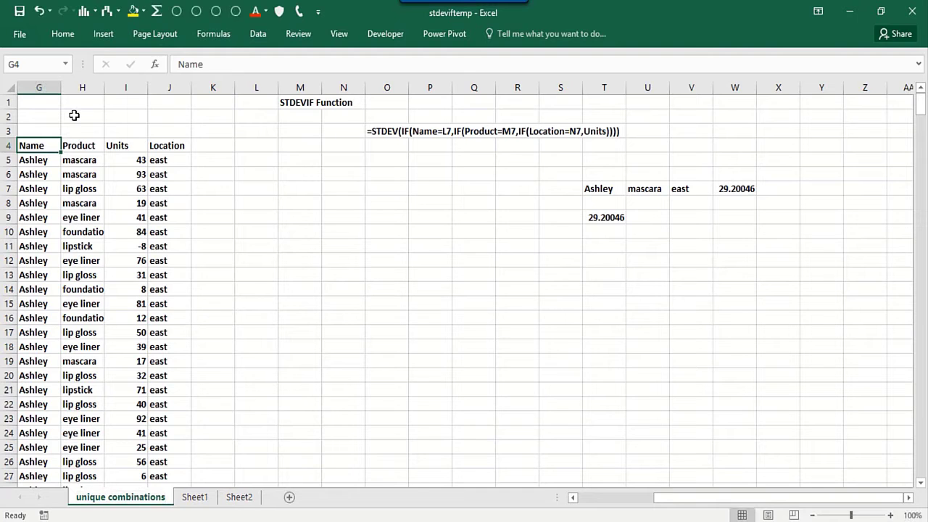
Remove duplicates from the sales table starting at G4, comparing only Name, Product and Location and ignoring Units.
left_click_drag(36, 145, 152, 146)
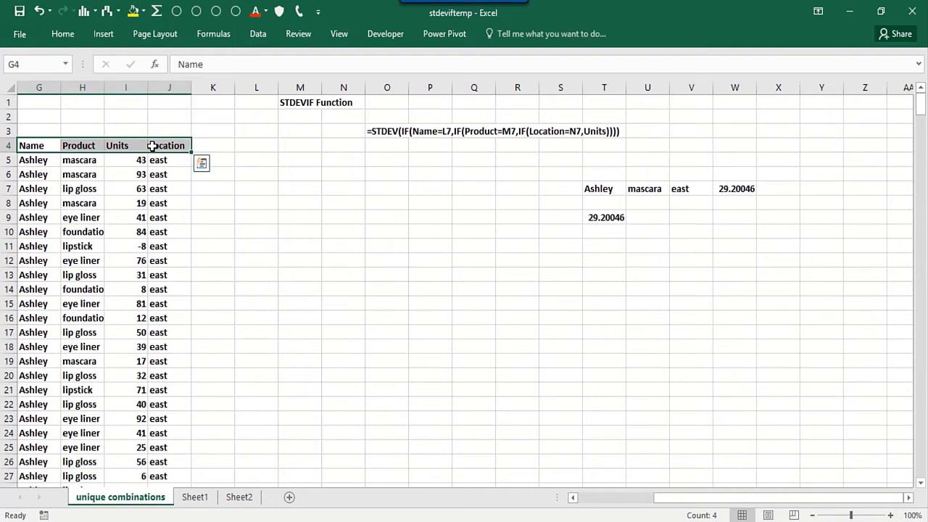
key("ctrl+shift+Down")
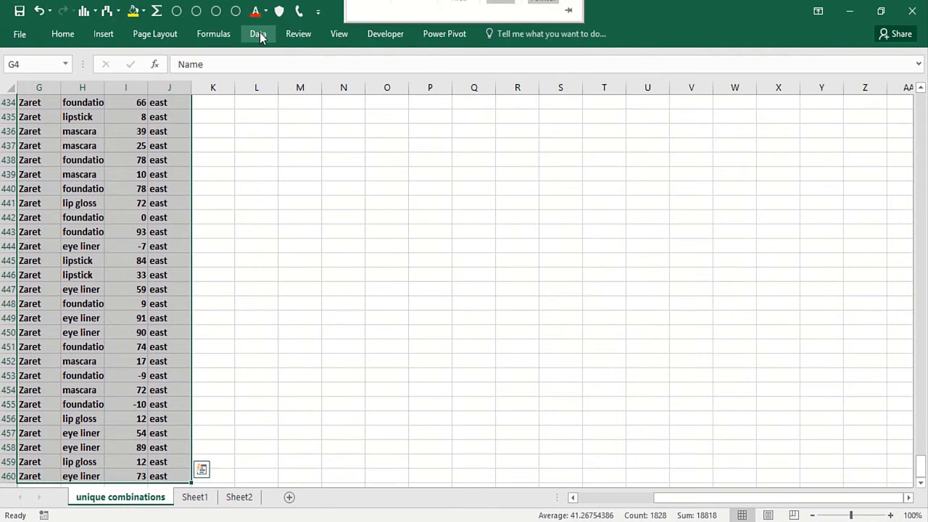
left_click(259, 35)
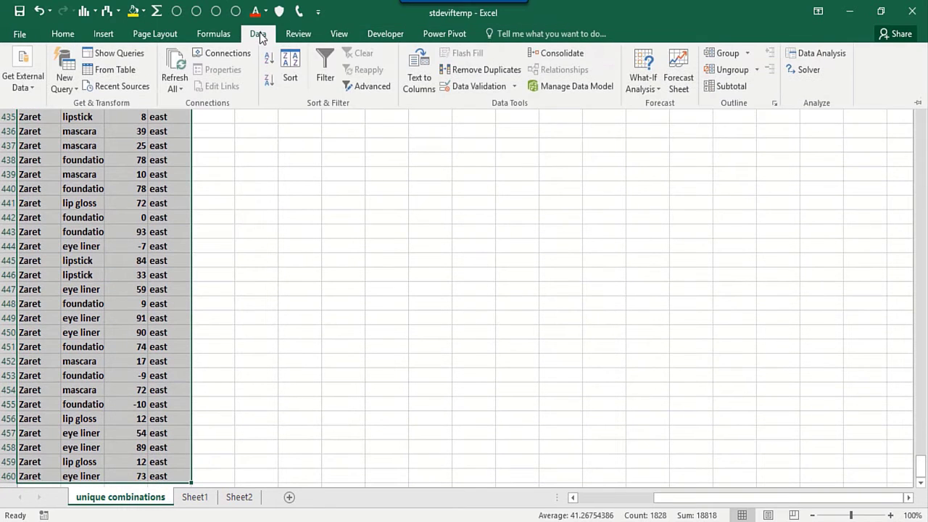
left_click(442, 69)
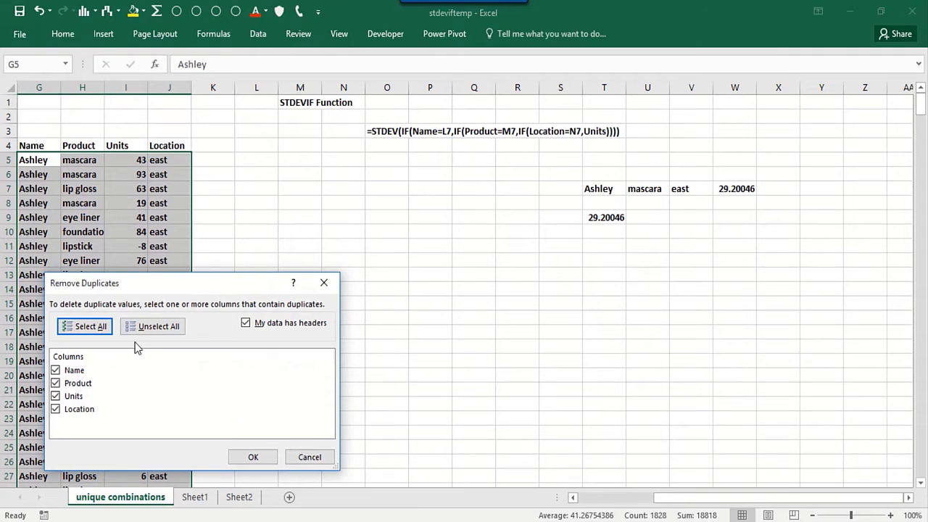
left_click(56, 397)
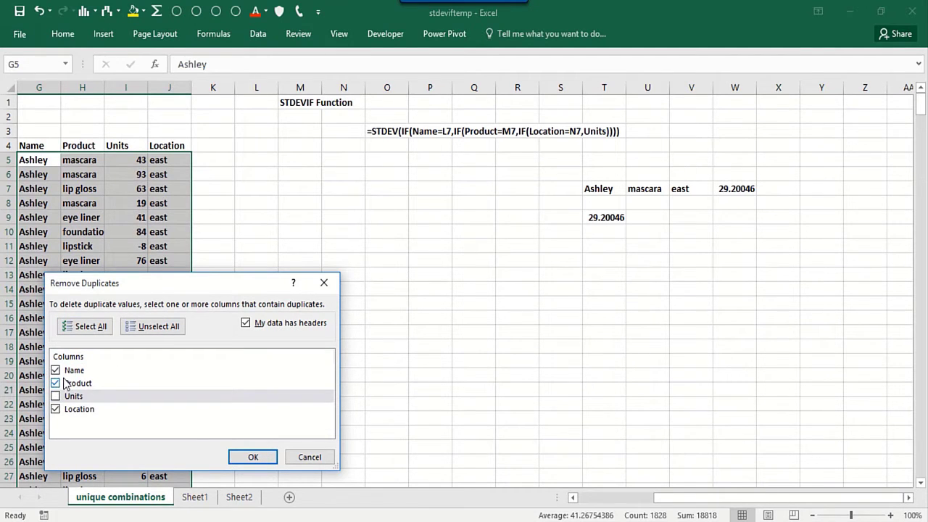
left_click(249, 456)
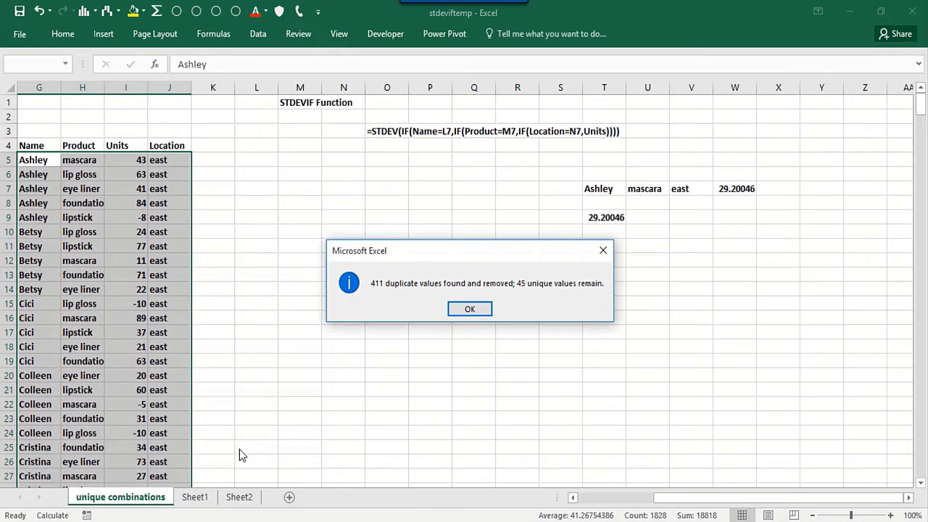
left_click(455, 313)
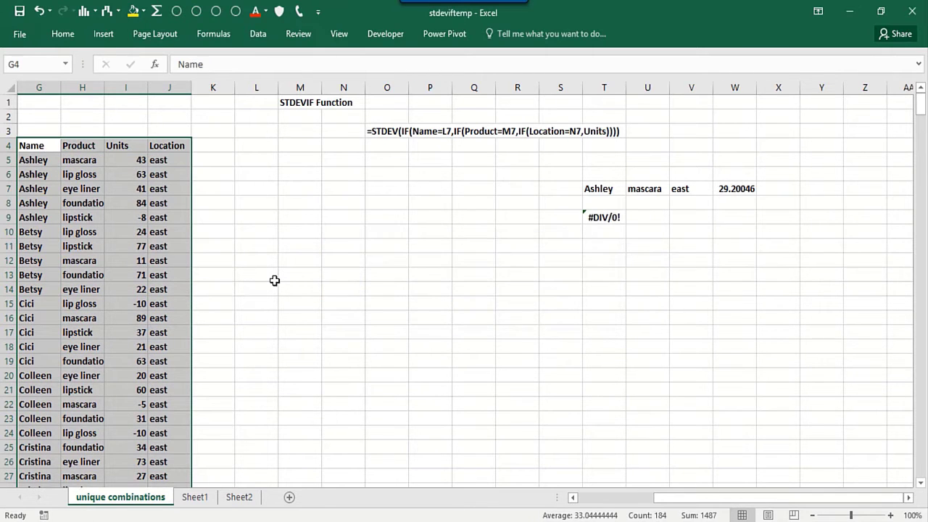
Copy the deduplicated table with its headers and paste it as values into Sheet1 starting at cell O12.
left_click_drag(29, 145, 154, 147)
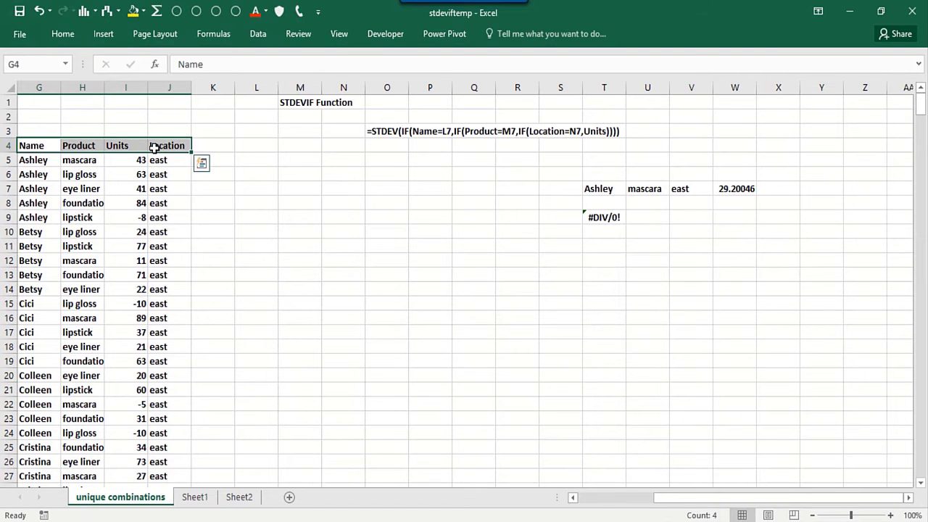
key("ctrl+shift+Down")
key("ctrl+c")
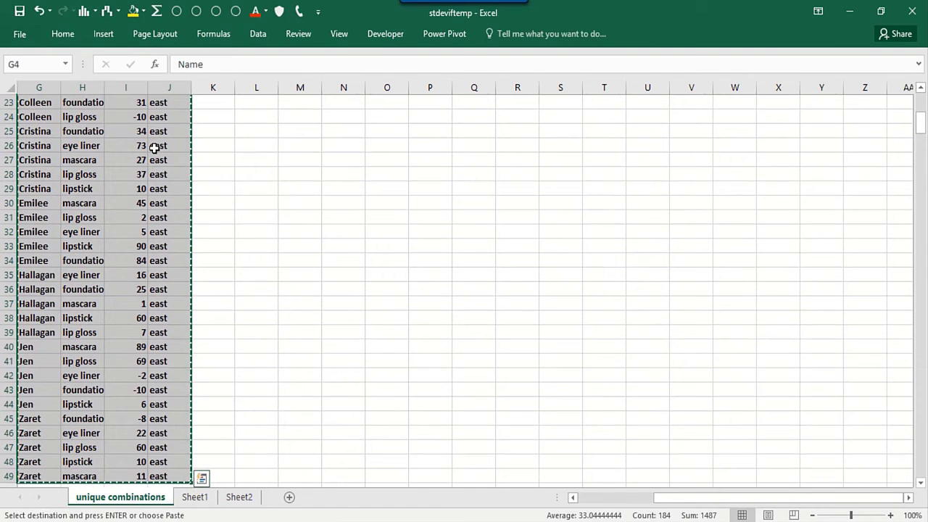
left_click(194, 497)
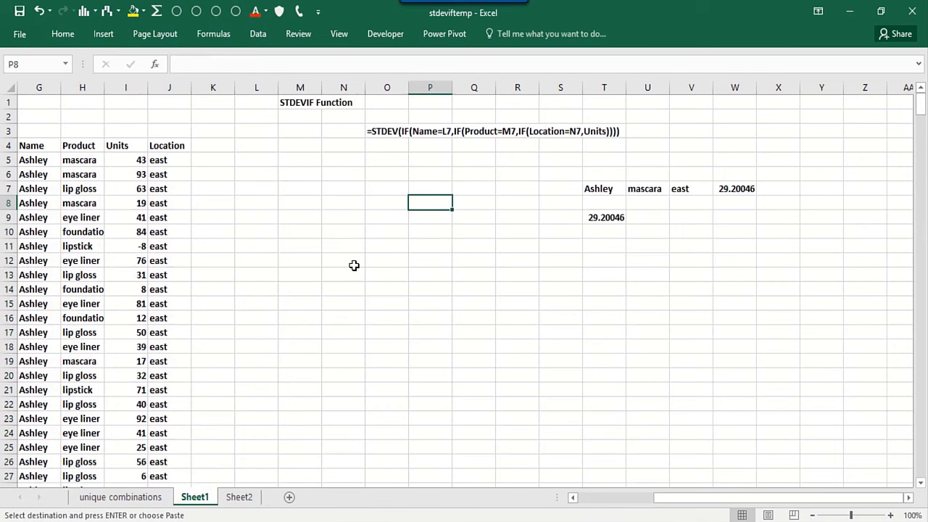
right_click(390, 261)
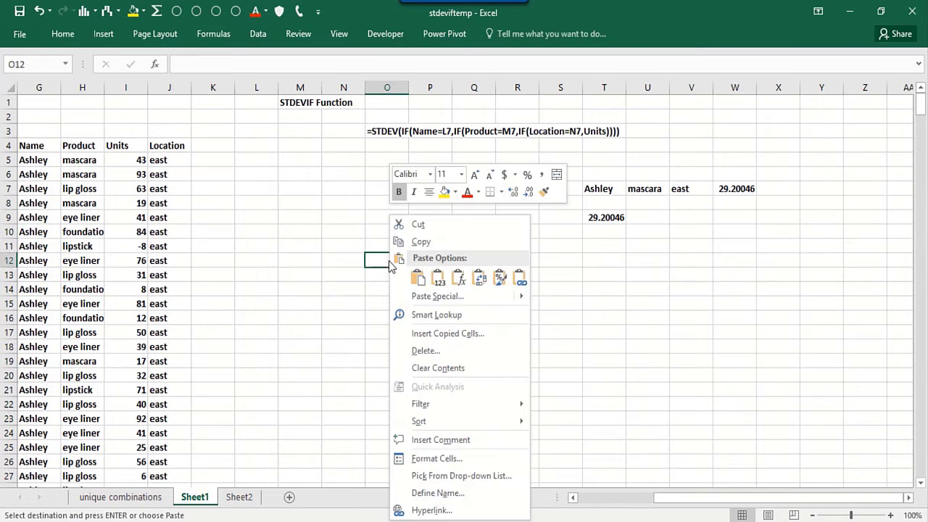
left_click(436, 277)
Delete the entire column Q holding the pasted Units values in Sheet1.
left_click(472, 260)
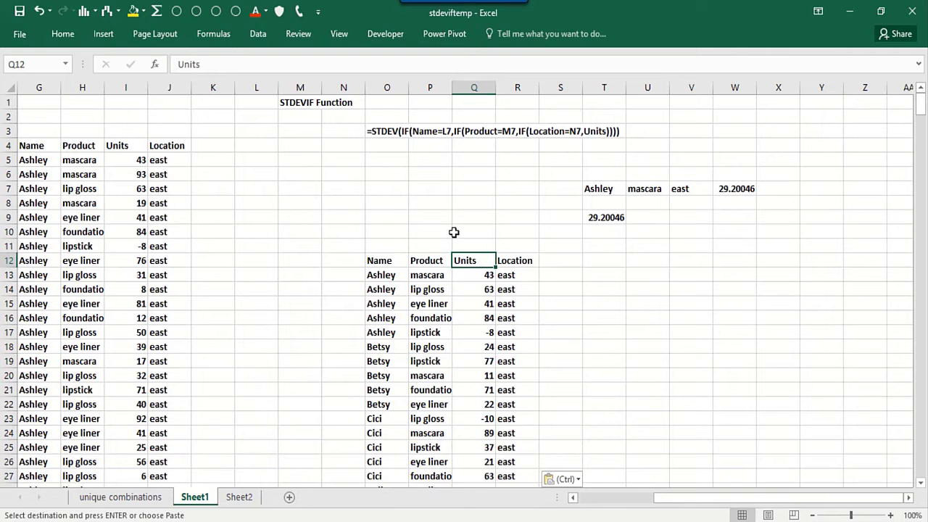
right_click(473, 265)
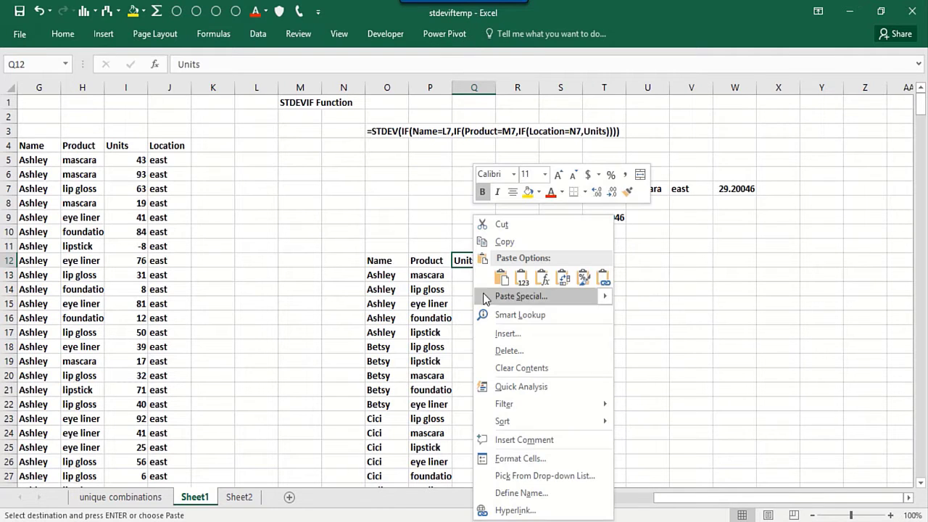
left_click(493, 350)
left_click(461, 363)
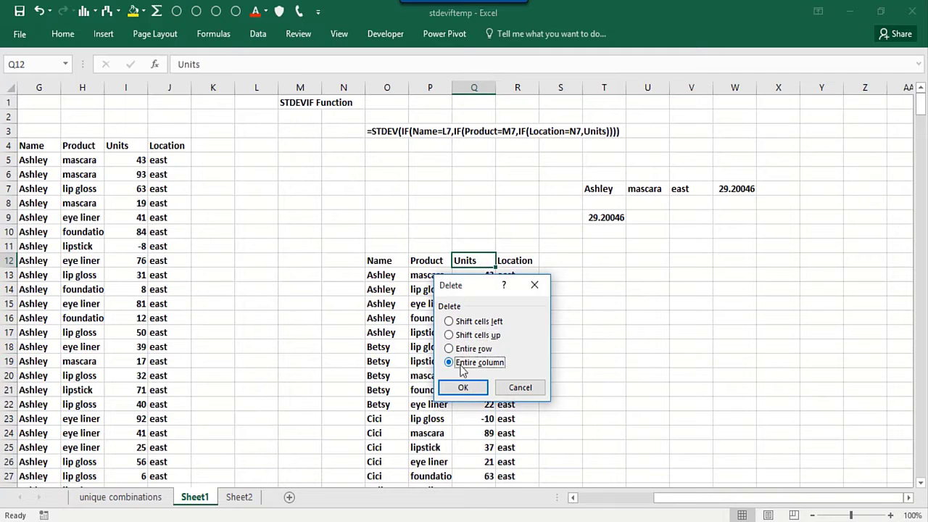
left_click(464, 385)
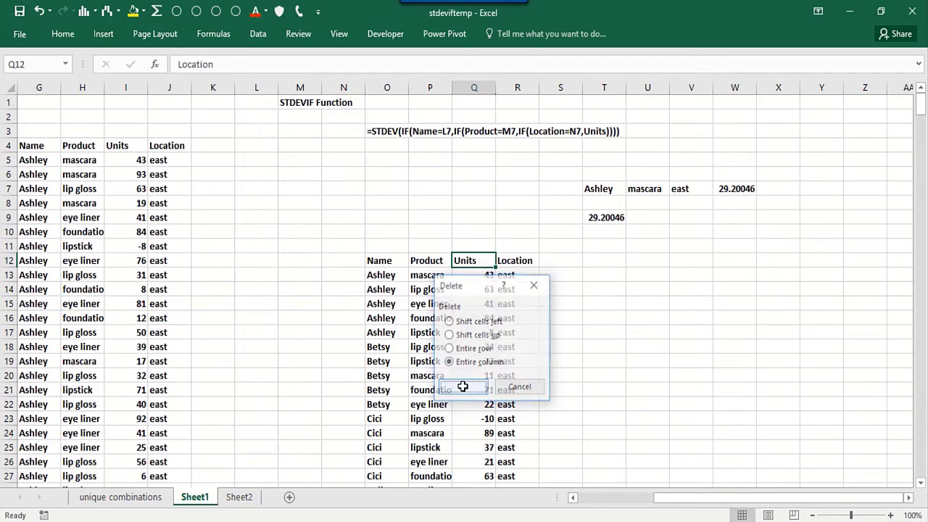
Inspect the location criterion in U7 and the sample standard deviation in V7.
left_click(363, 204)
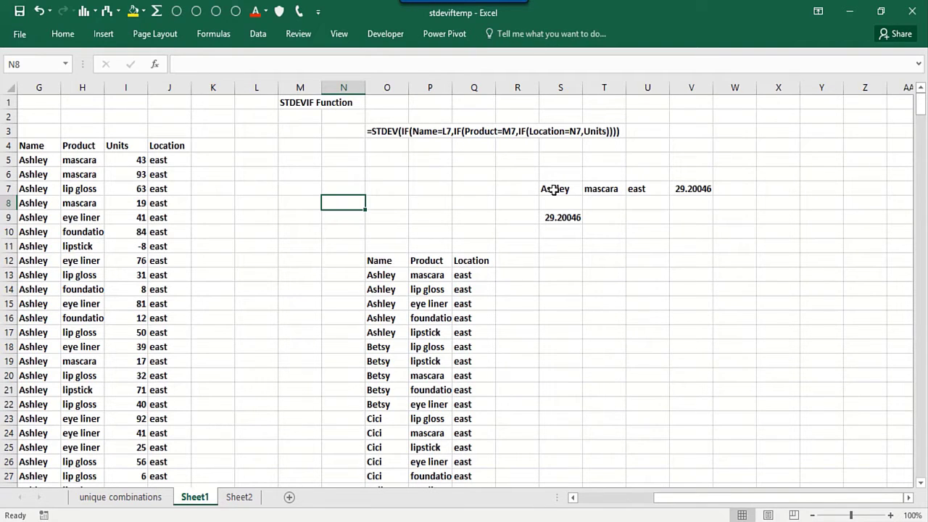
left_click(637, 189)
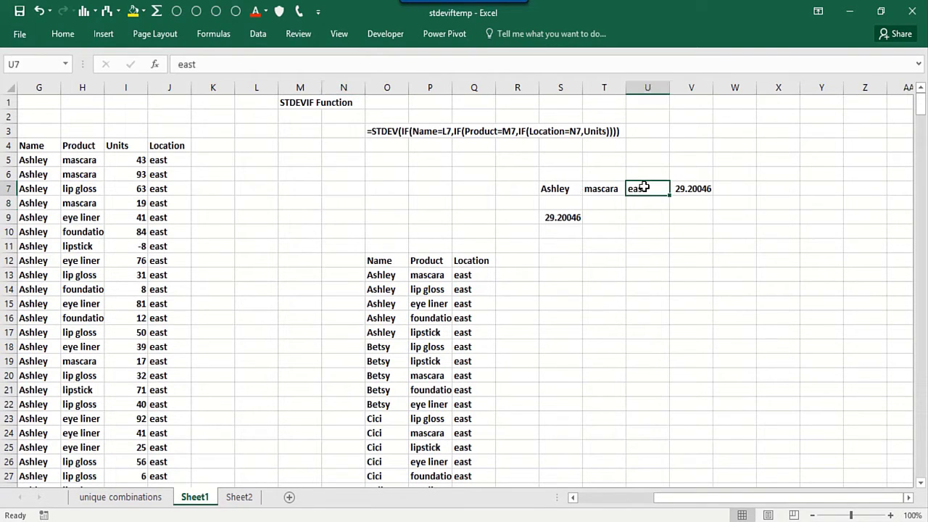
left_click(685, 188)
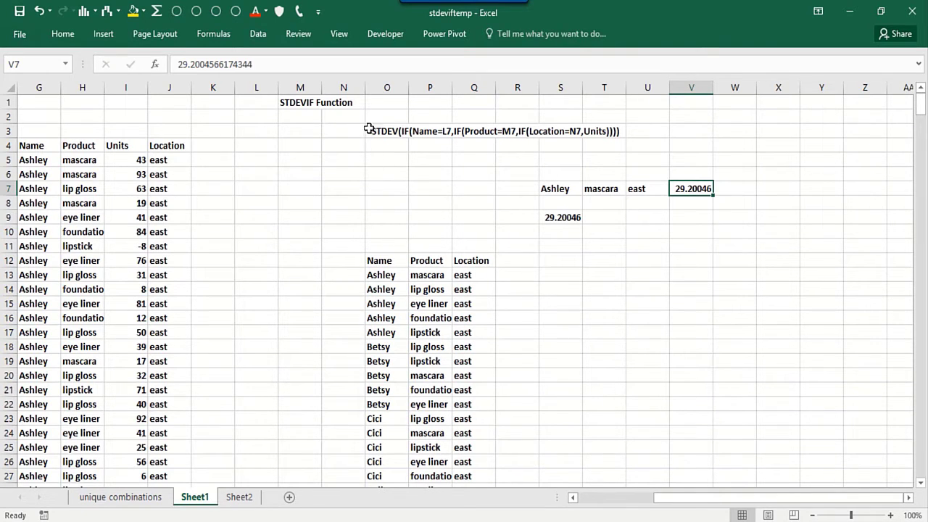
Create named ranges for the sales table from G4 through column J, using only the top row as names.
left_click(622, 143)
left_click_drag(32, 145, 172, 154)
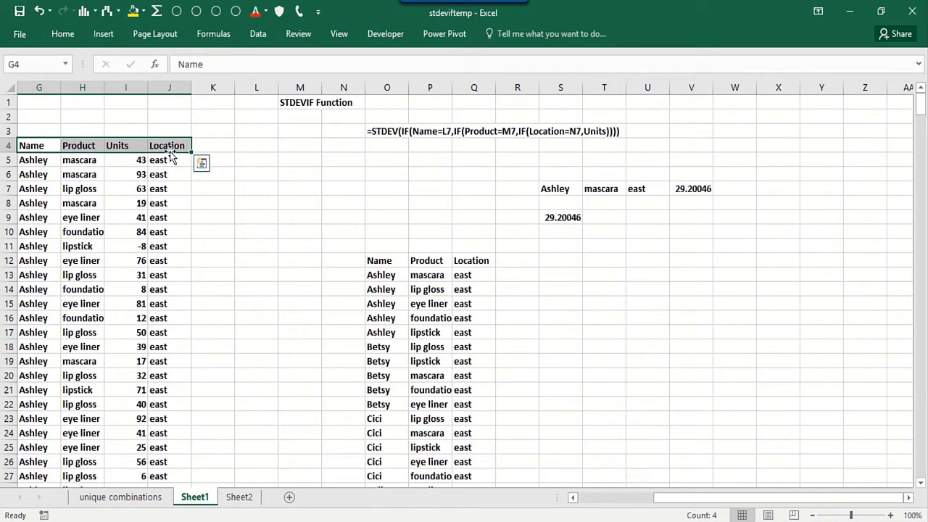
key("ctrl+shift+Down")
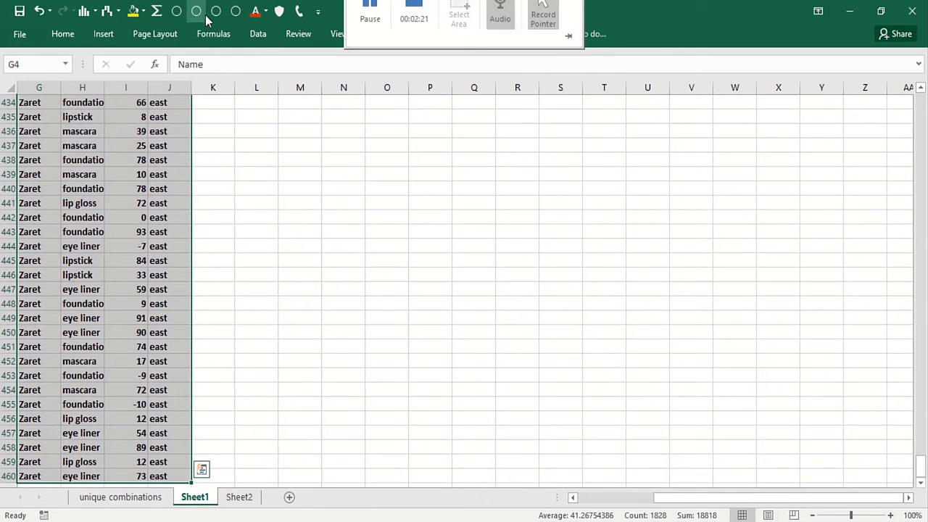
left_click(214, 33)
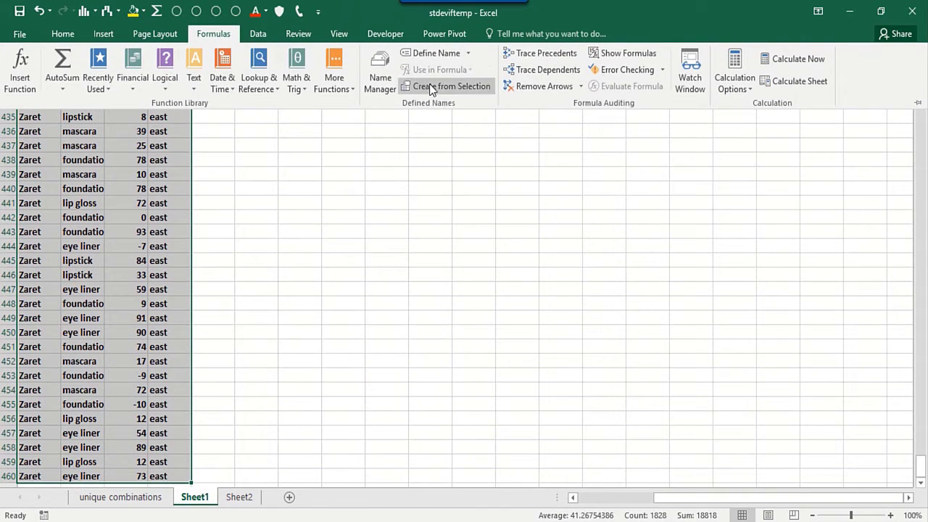
left_click(430, 87)
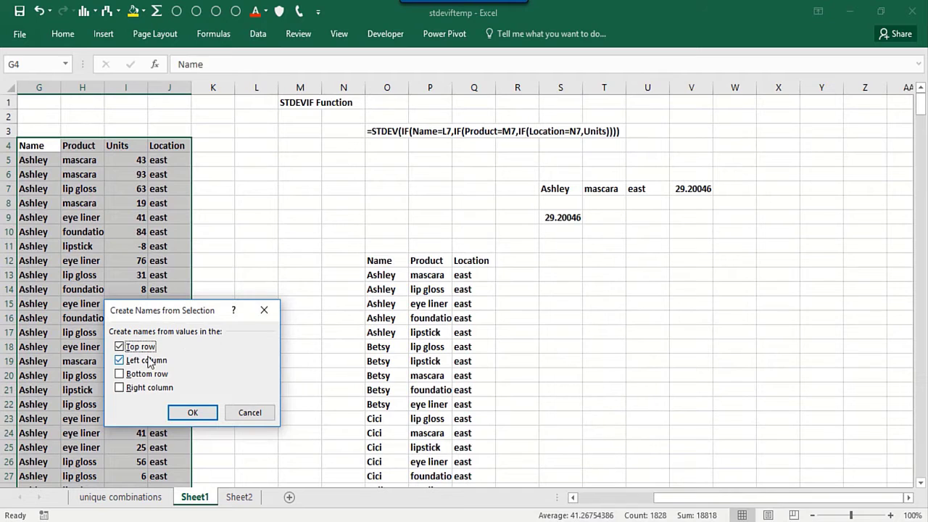
left_click(121, 361)
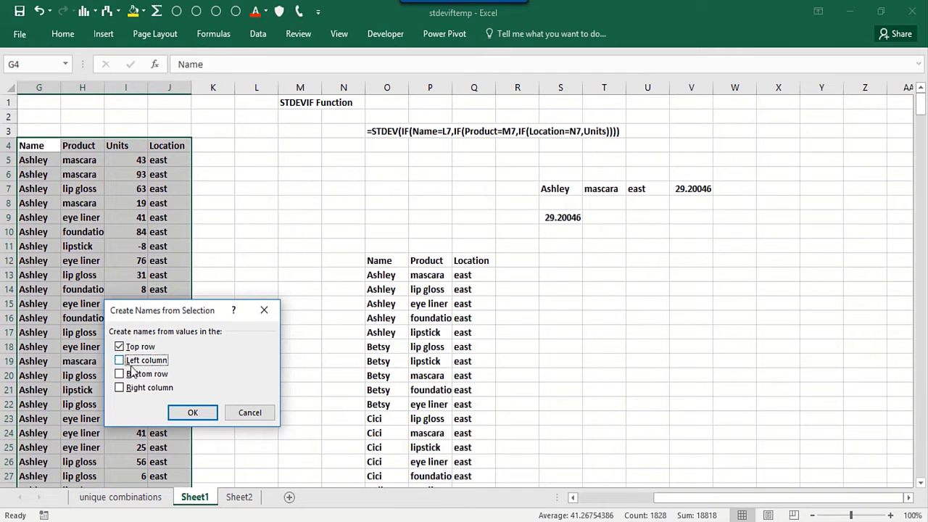
left_click(192, 412)
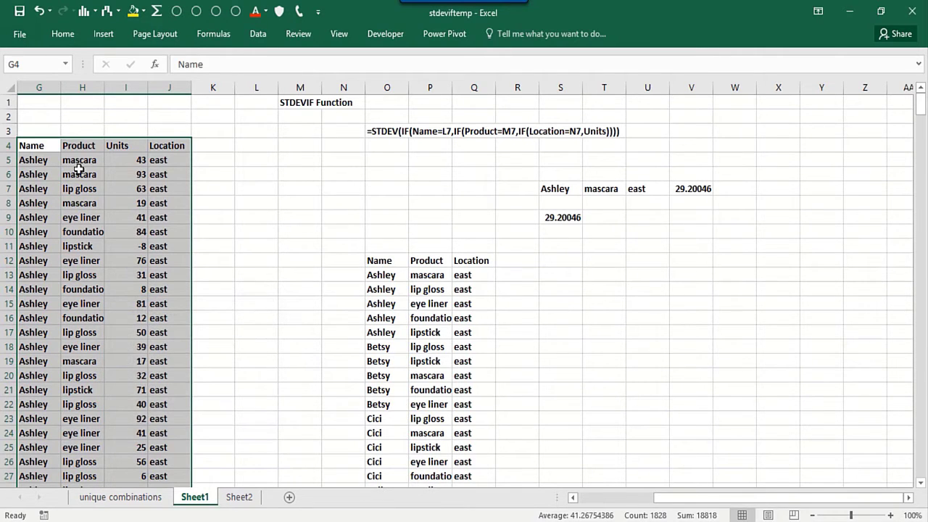
Go to the Name named range to check which cells it covers, and return to the top of the sheet.
left_click(66, 64)
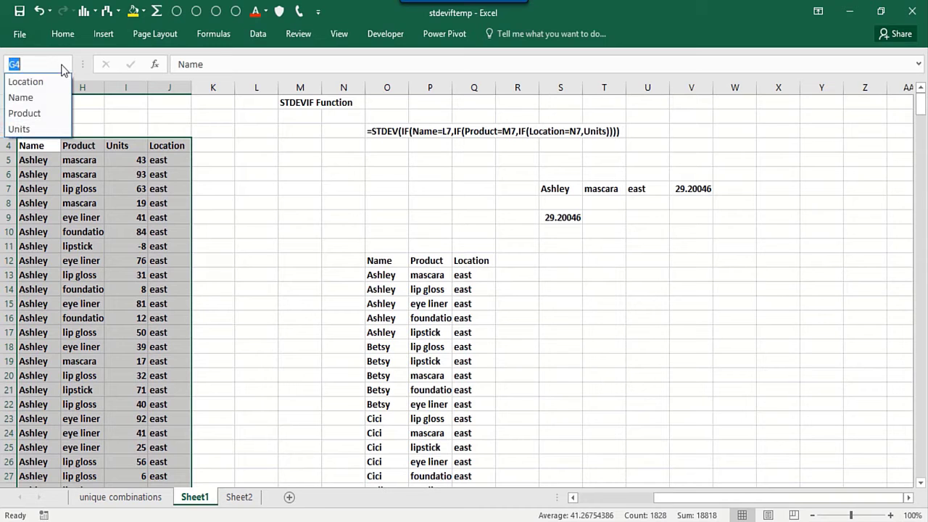
left_click(37, 97)
left_click(34, 162)
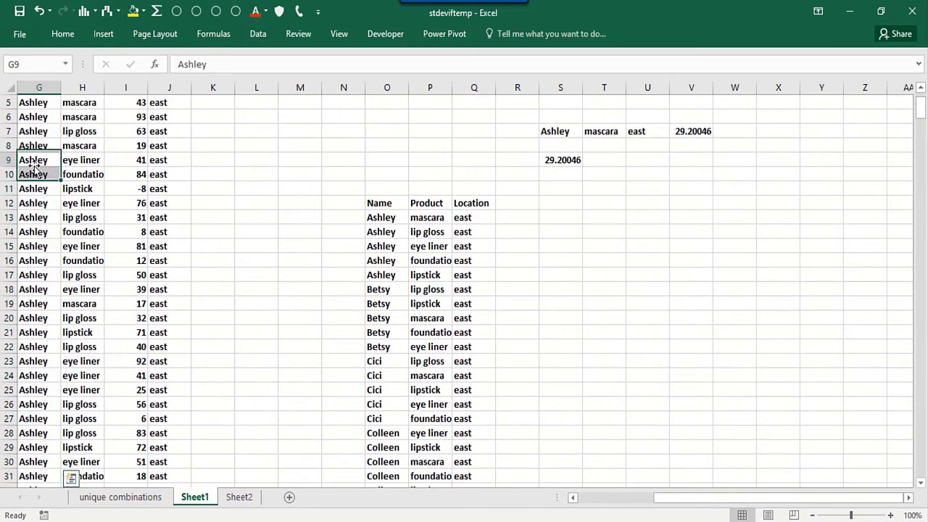
key("Left")
key("Up")
key("Up")
key("Up")
key("Up")
key("Up")
key("Up")
key("Up")
key("Up")
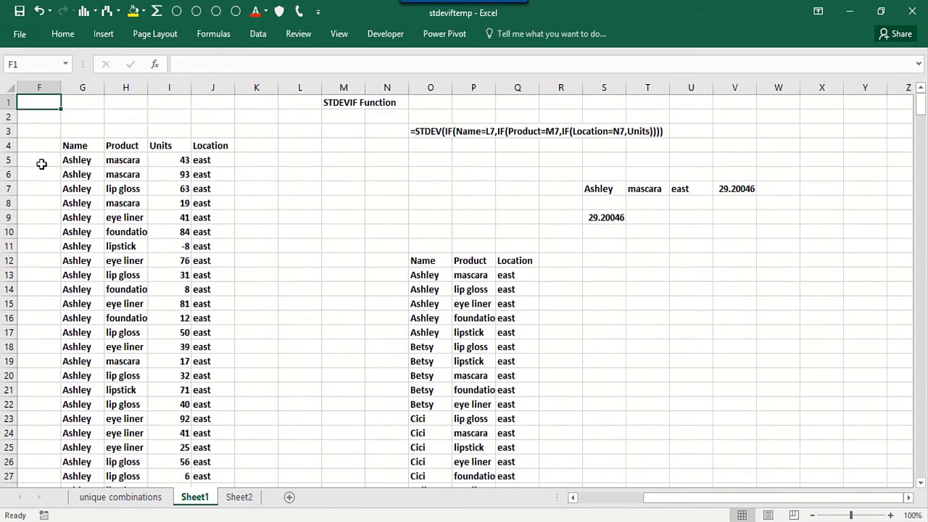
Go to the Product named range to check its cells, and return to the STDEV formula text in row 3.
left_click(66, 64)
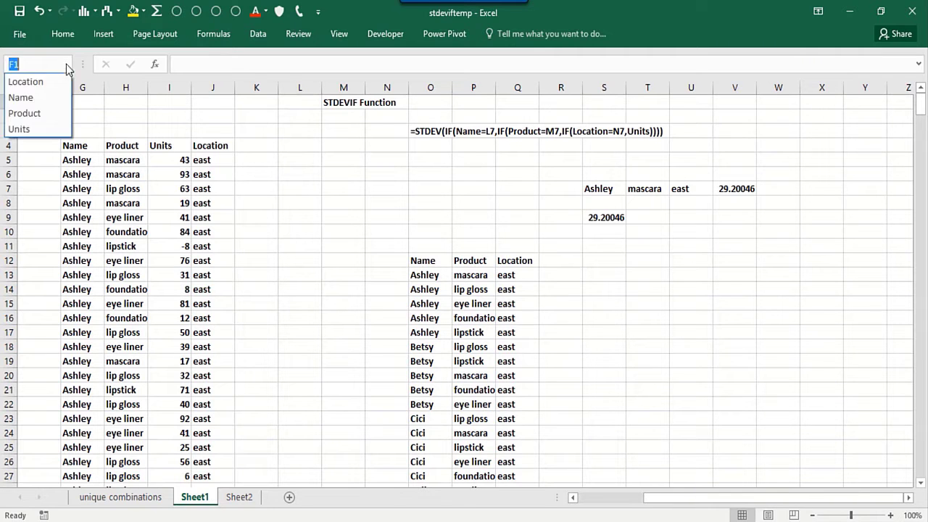
left_click(38, 112)
left_click(330, 133)
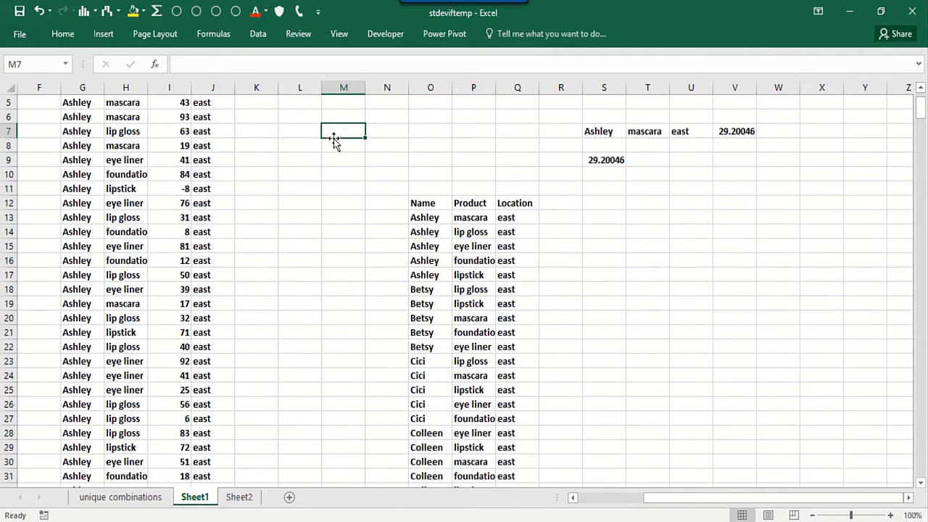
key("Up")
key("Up")
key("Up")
key("Up")
key("Up")
key("Up")
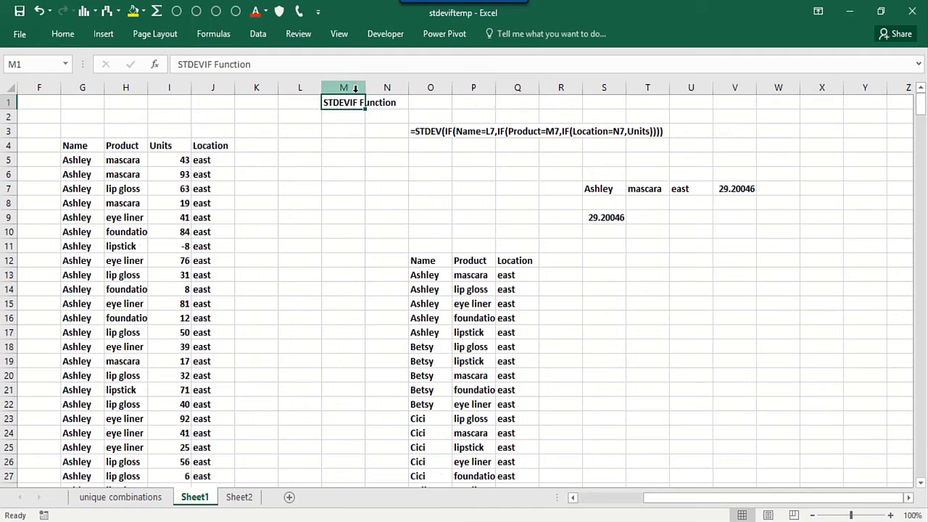
left_click(423, 144)
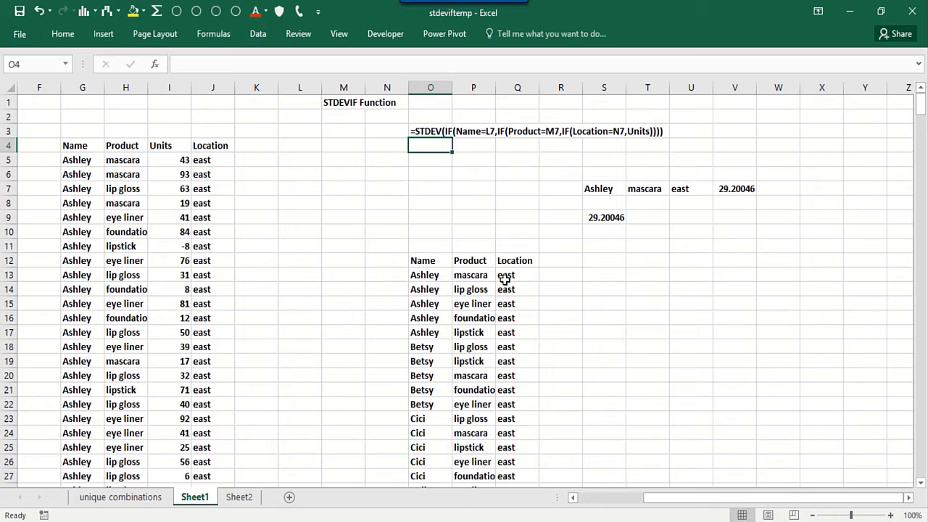
Begin a formula in R13 with STDEV and an IF testing whether the Name range equals O13.
left_click(554, 277)
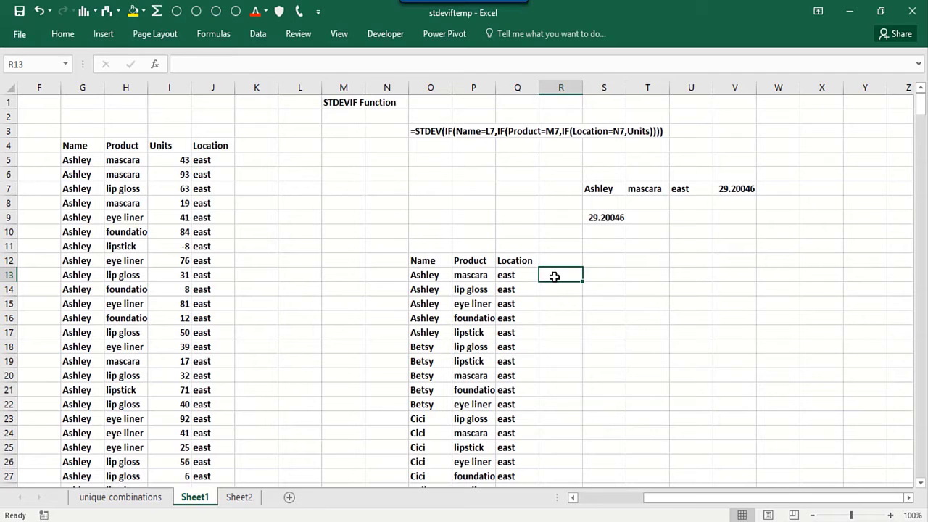
type("=stdev")
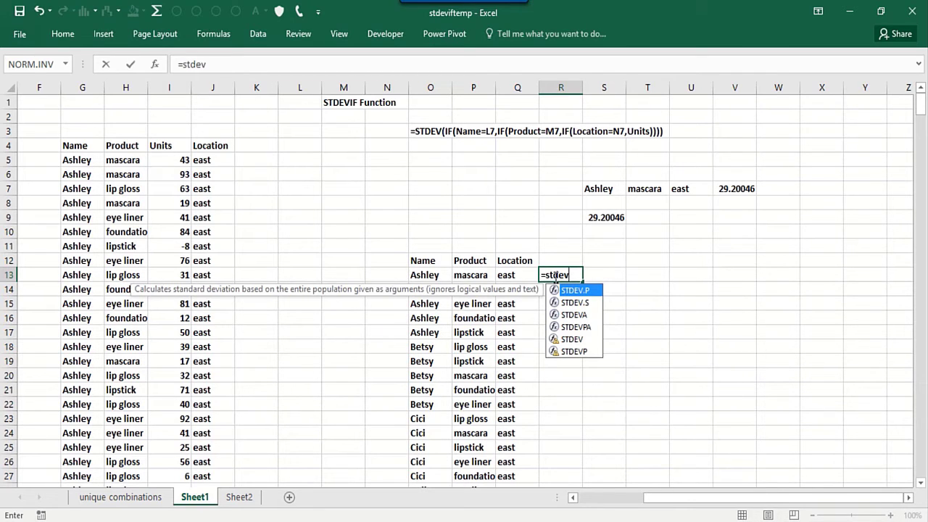
type("(if(")
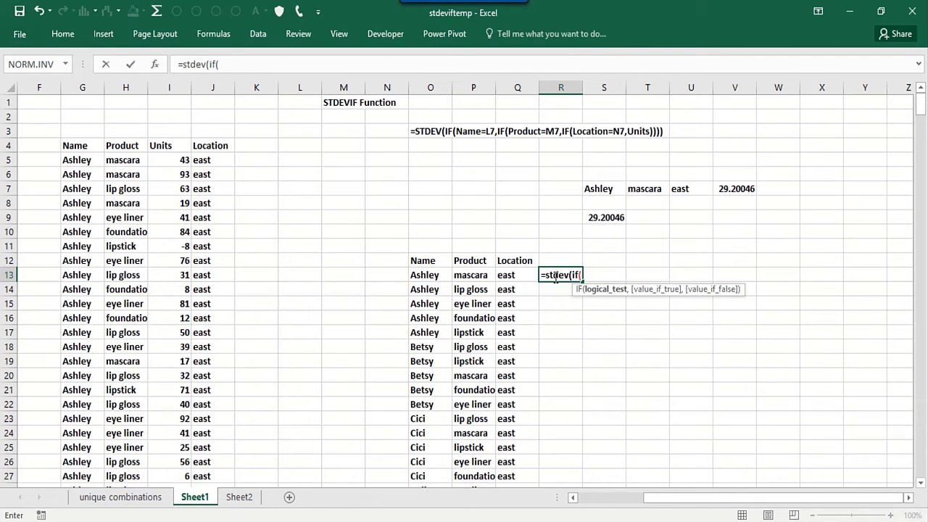
key("F3")
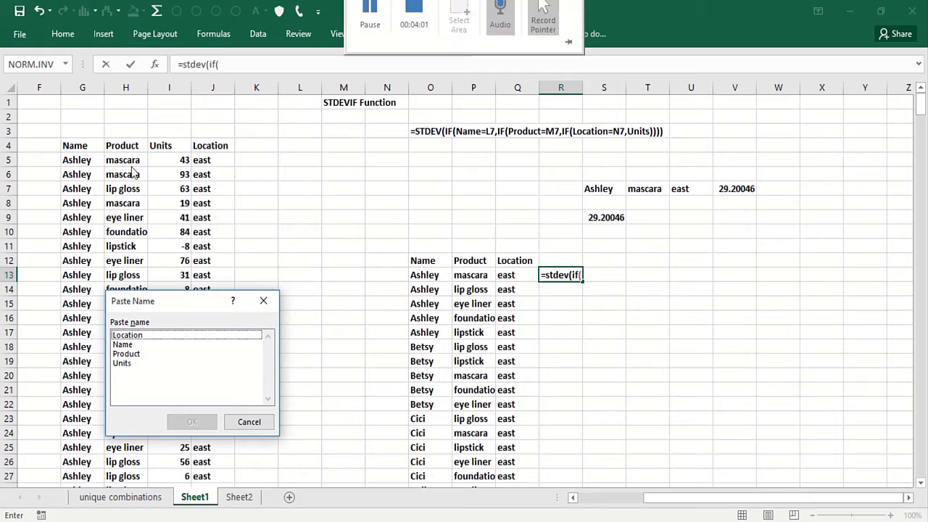
left_click(125, 344)
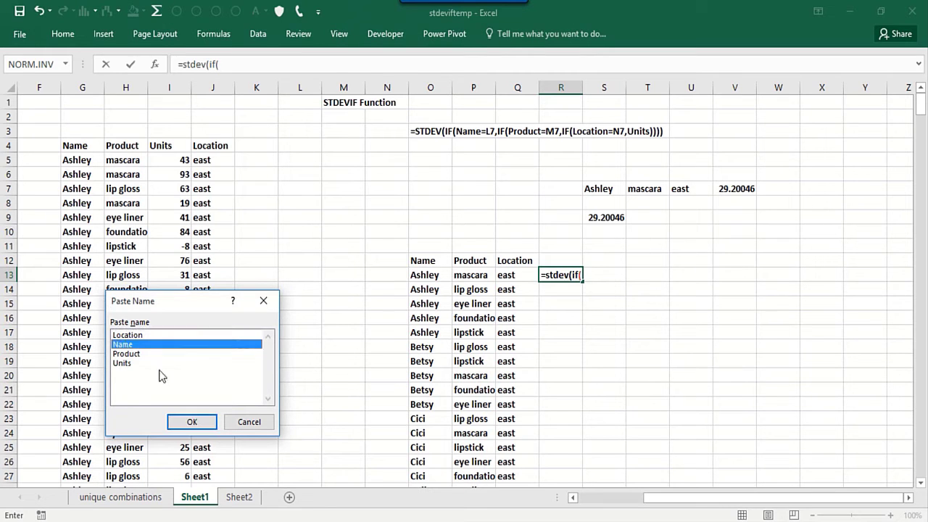
left_click(190, 422)
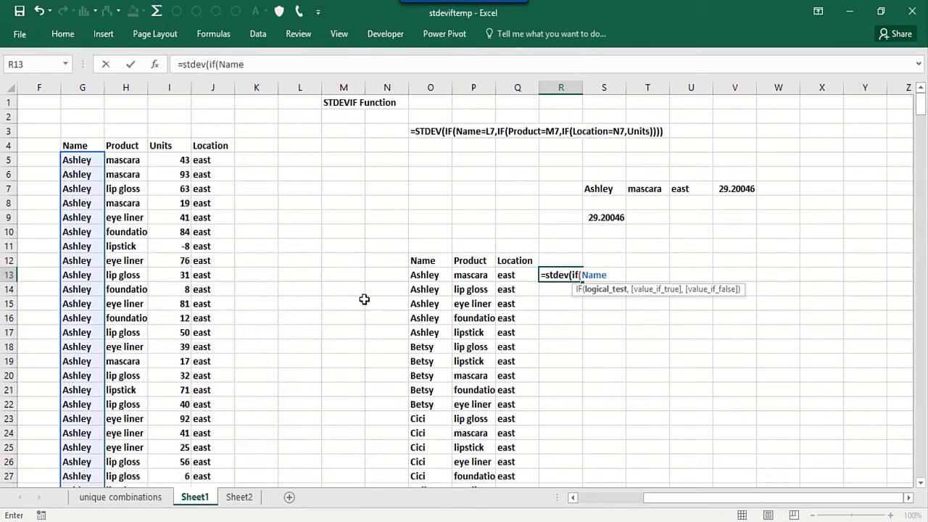
type("=")
left_click(418, 278)
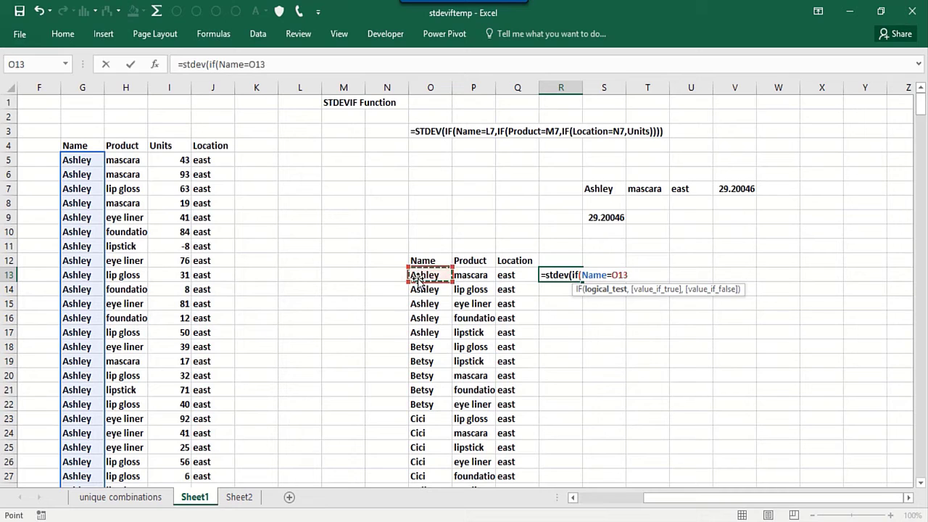
type(",")
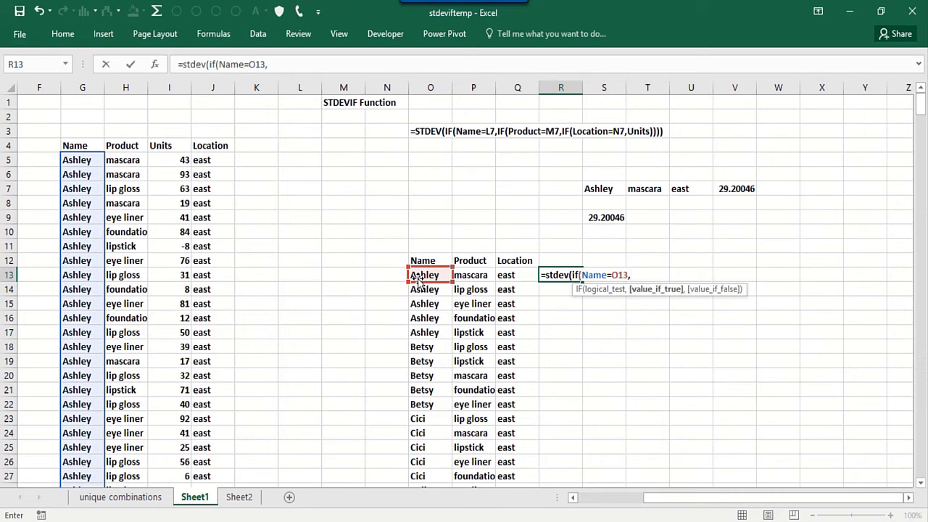
Nest a second IF in the R13 formula that tests whether the Product range equals P13.
type("if(")
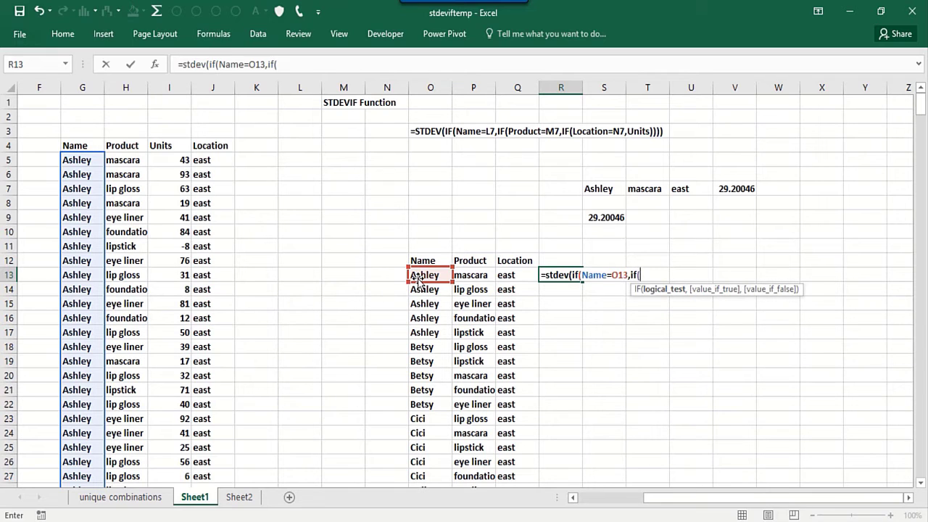
key("F3")
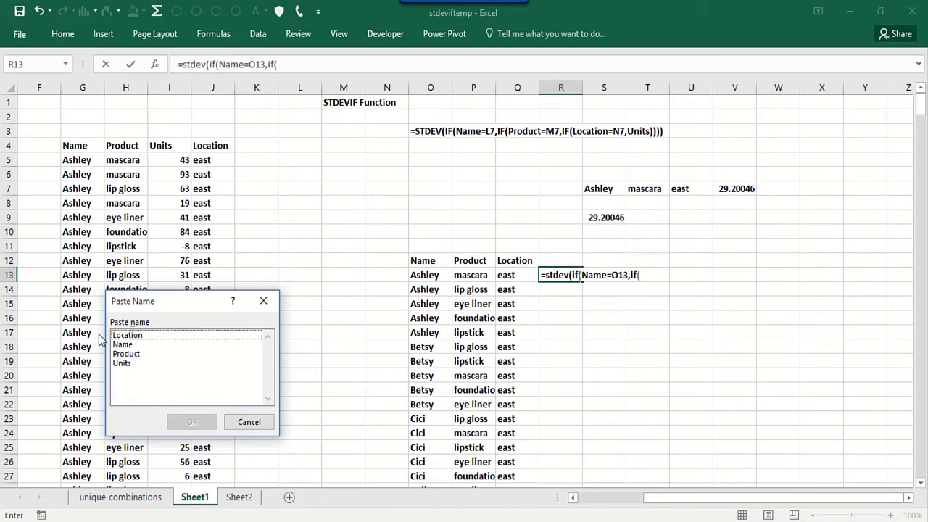
left_click(126, 354)
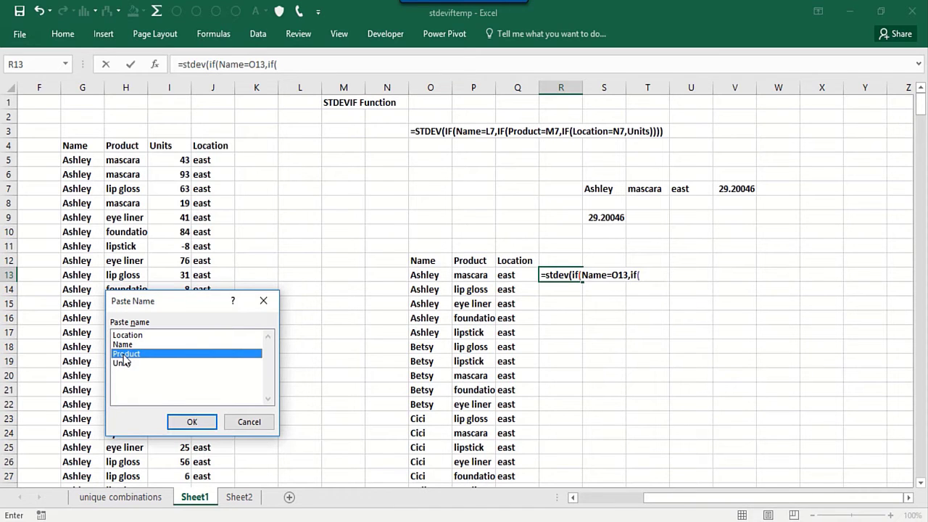
left_click(188, 423)
type("=")
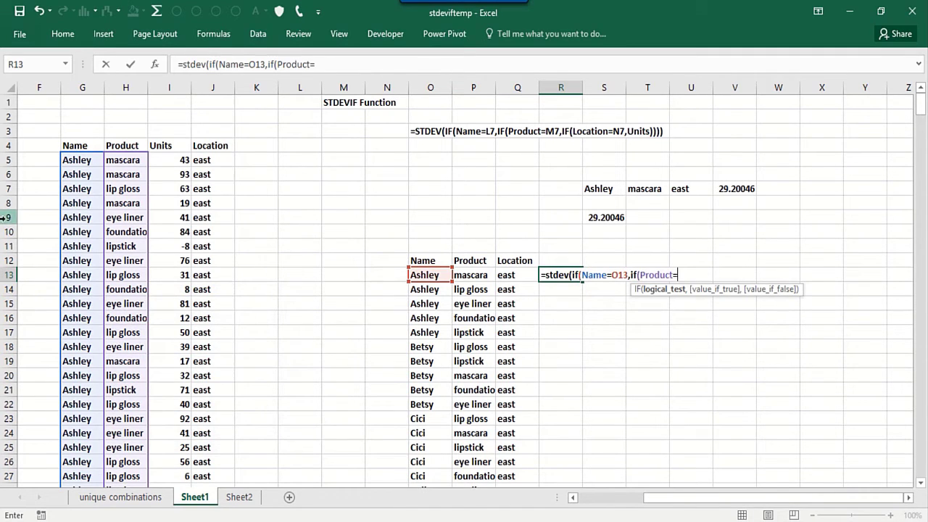
left_click(472, 276)
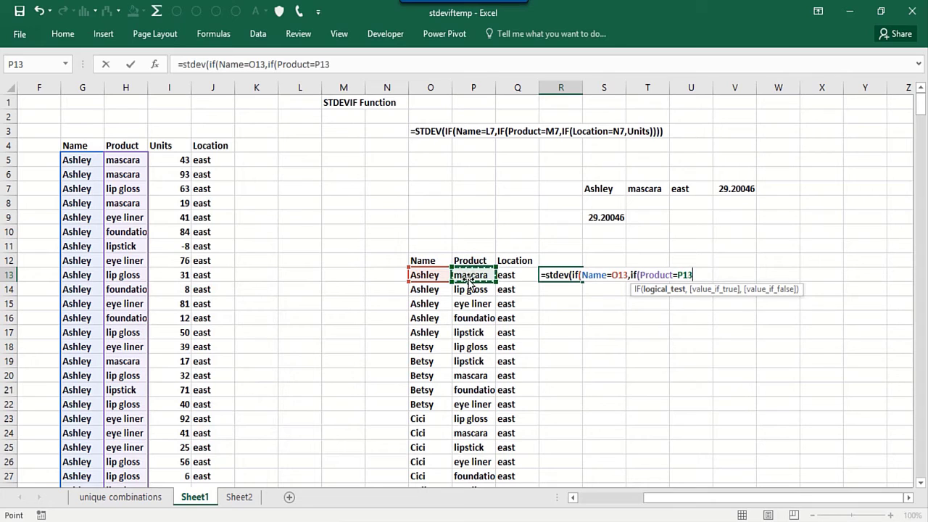
Nest a third IF in the R13 formula that tests whether the Location range equals Q13.
type(",if(")
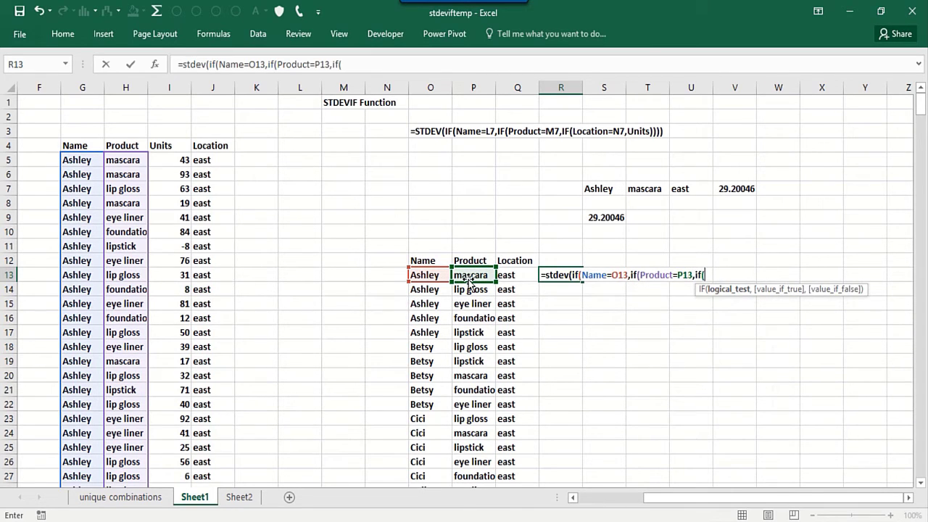
key("F3")
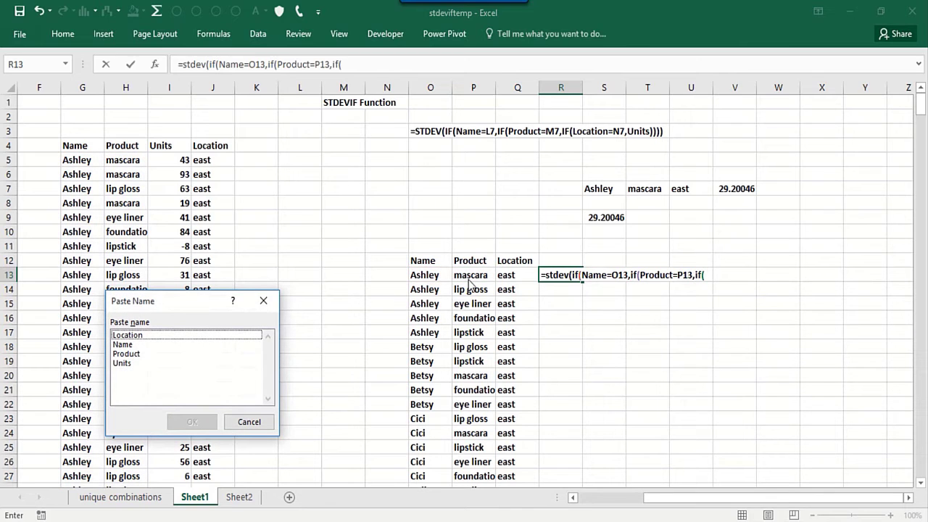
left_click(121, 337)
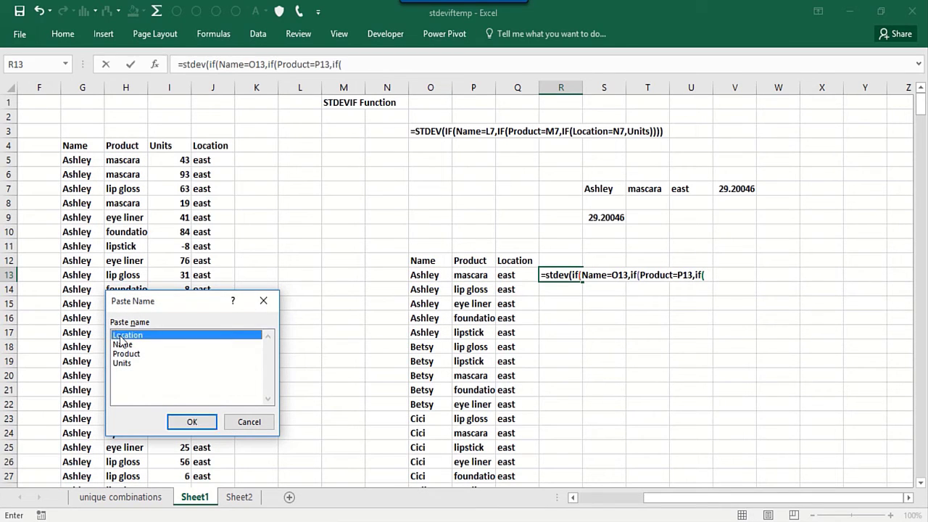
left_click(192, 422)
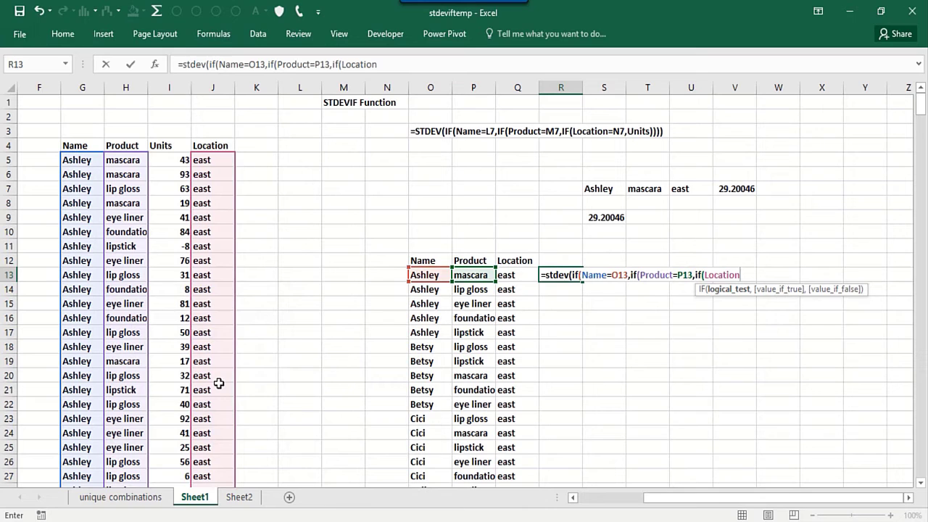
left_click(510, 274)
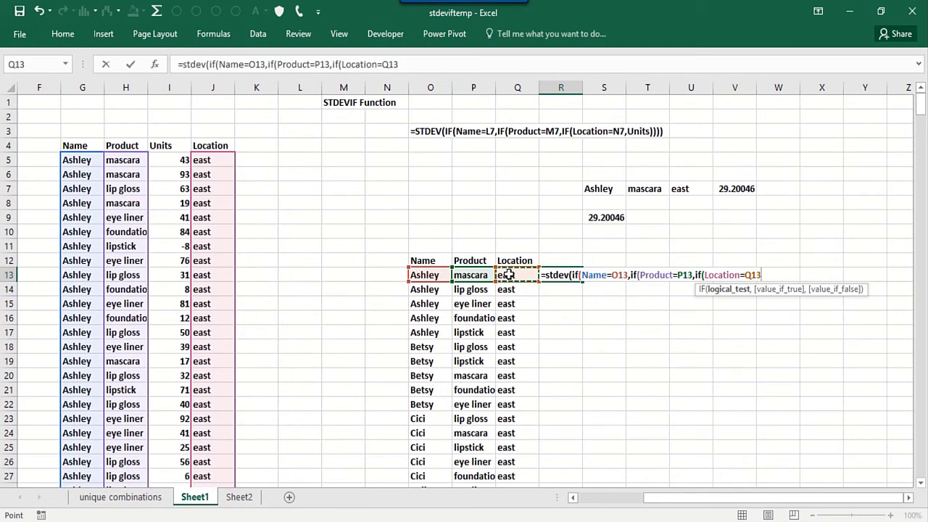
type(",")
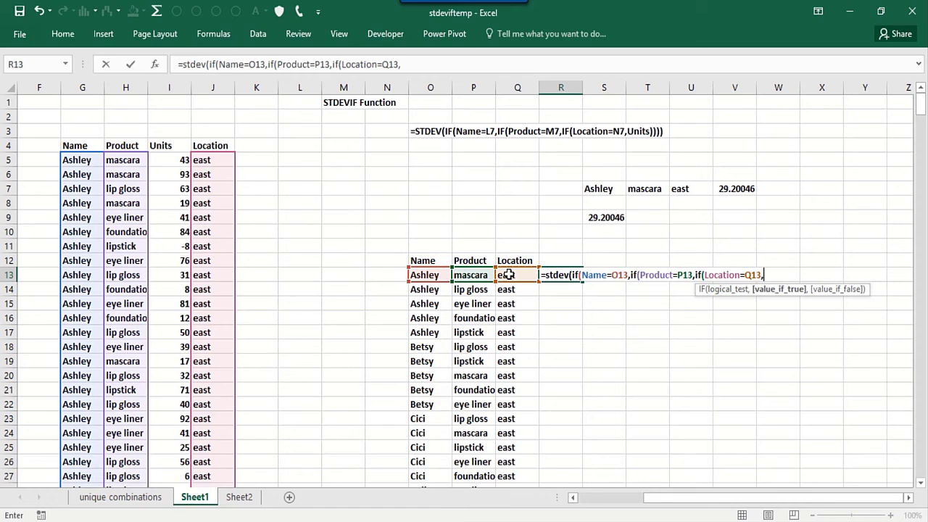
Complete the R13 formula with the Units range as the innermost IF result, close all parentheses and enter it as an array formula.
key("F3")
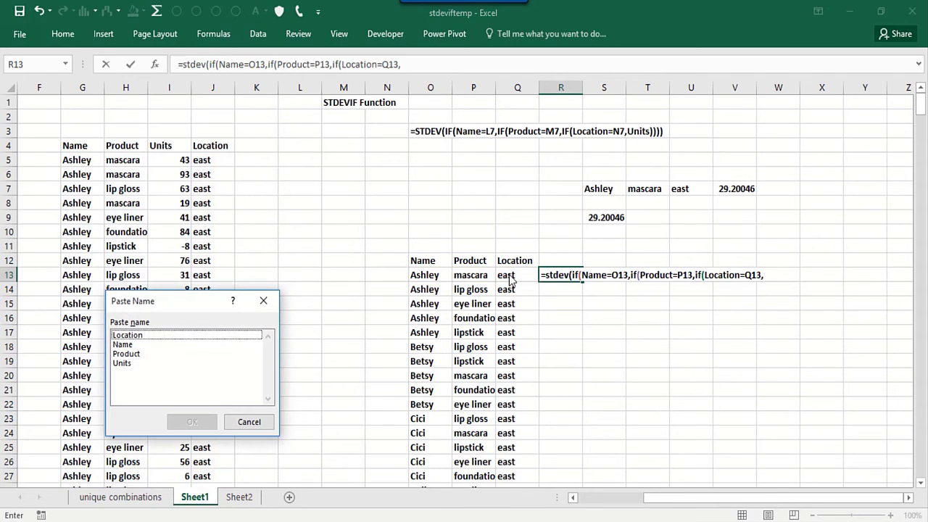
left_click(132, 363)
left_click(186, 422)
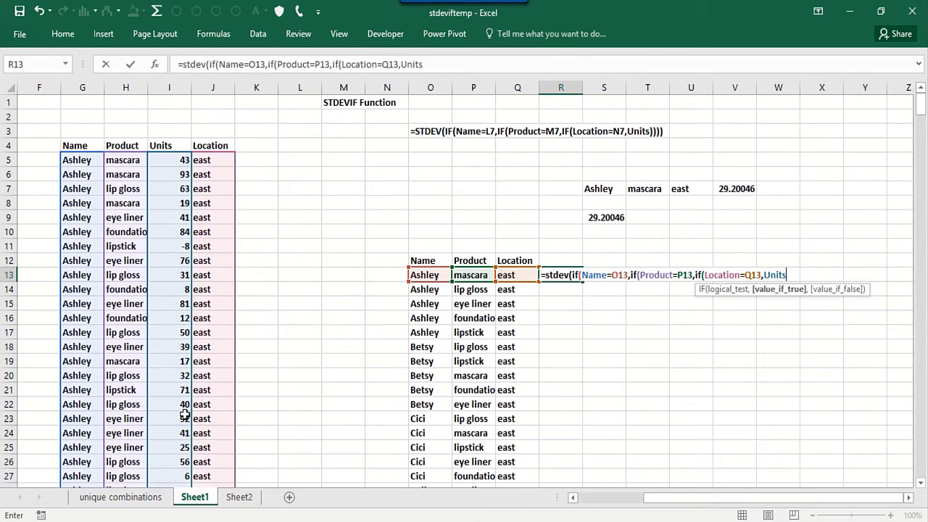
type("))))")
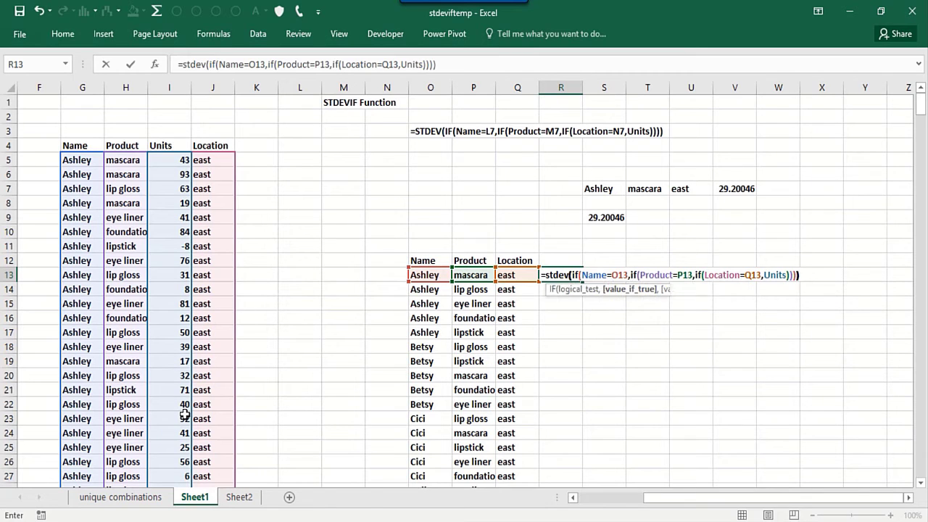
type(")")
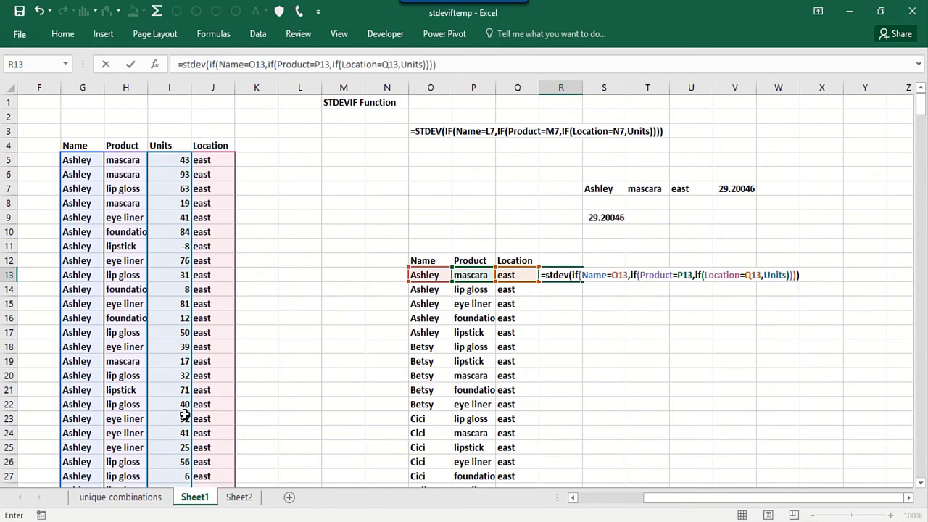
key("ctrl+shift+Return")
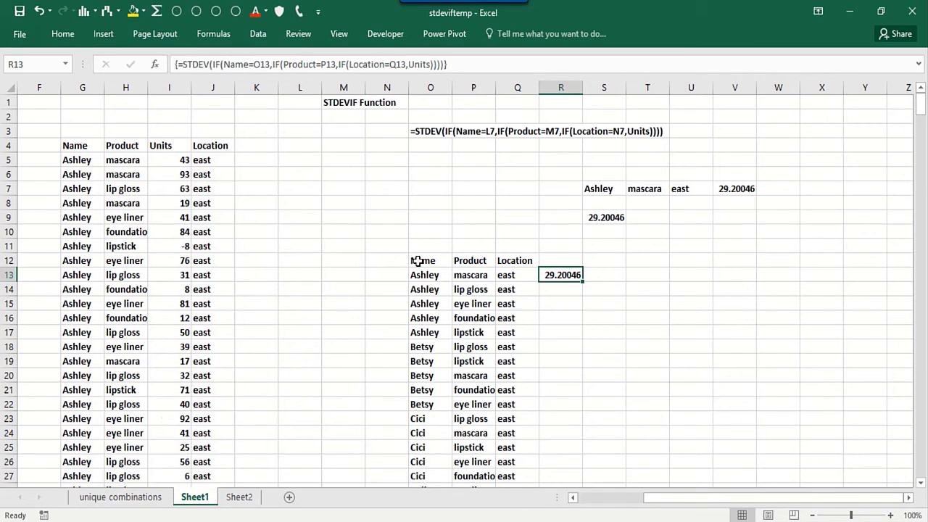
Fill the R13 formula down column R for all listed combinations, and check the copied formulas in R16 and R21.
double_click(585, 280)
left_click(570, 317)
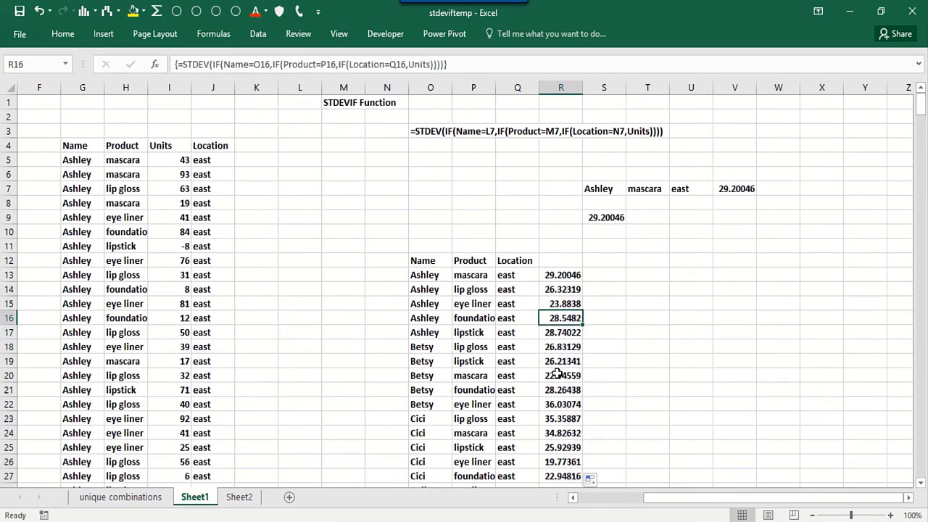
left_click(557, 389)
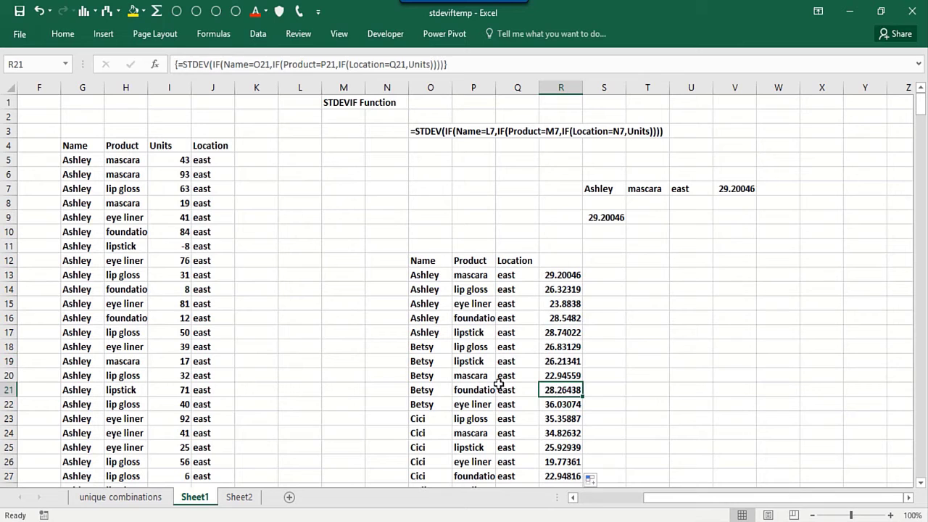
Auto-fit the width of column P to its product names, and select the foundation row's cells to check them.
double_click(494, 92)
left_click(486, 391)
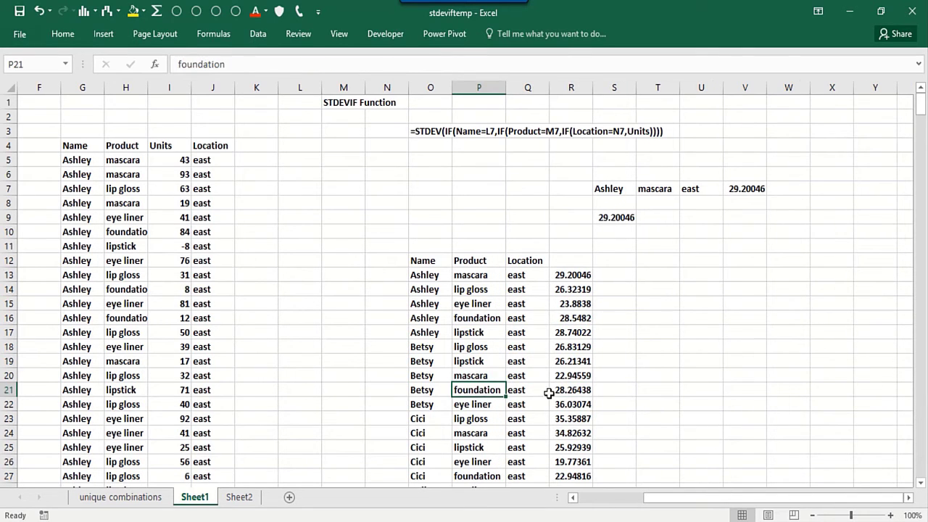
left_click(555, 391)
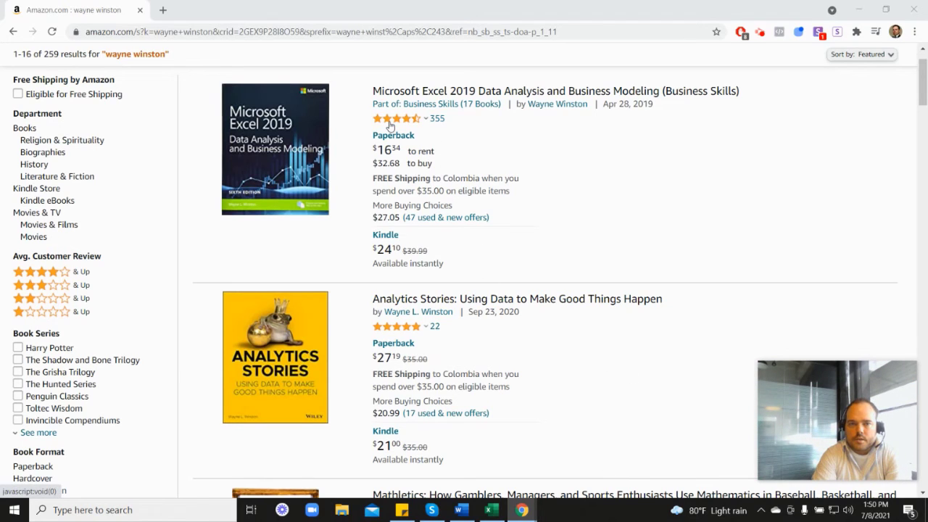
Look through the Amazon book results down to Marketing Analytics: Data-Driven Techniques with Microsoft Excel, and return to Analytics Stories.
mouse_move(398, 125)
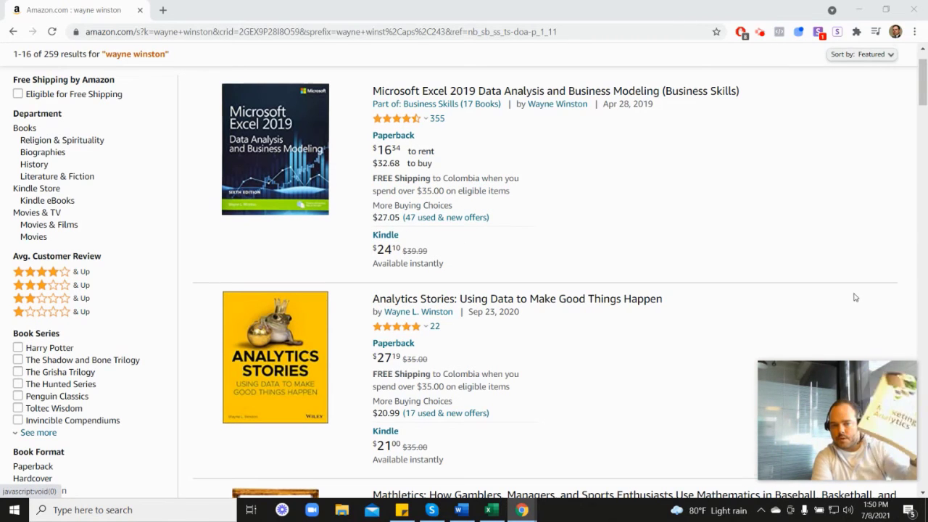
scroll(845, 276, "down", 7)
scroll(406, 342, "down", 1)
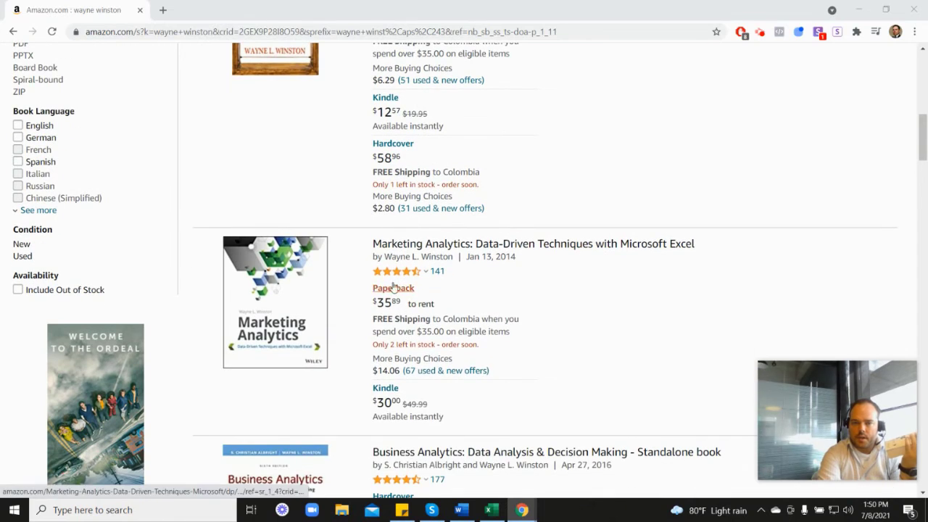
scroll(541, 275, "up", 4)
scroll(540, 276, "up", 2)
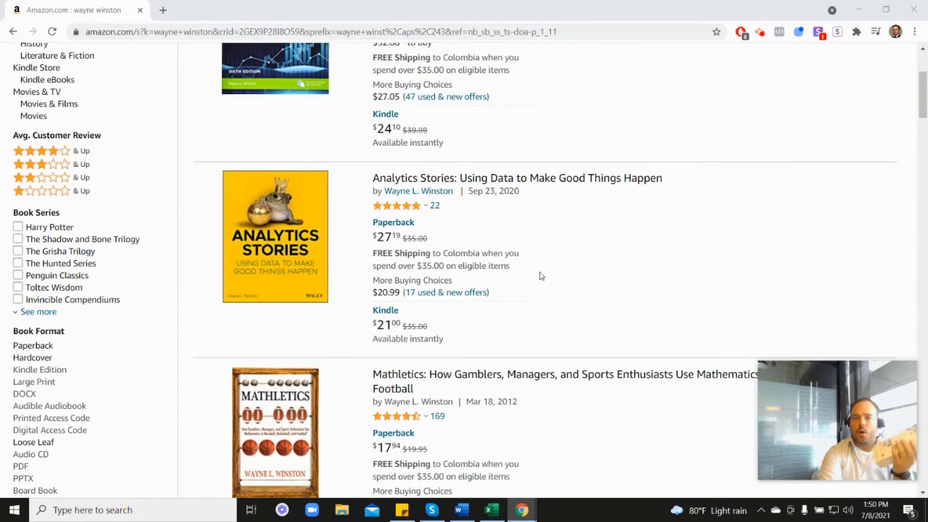